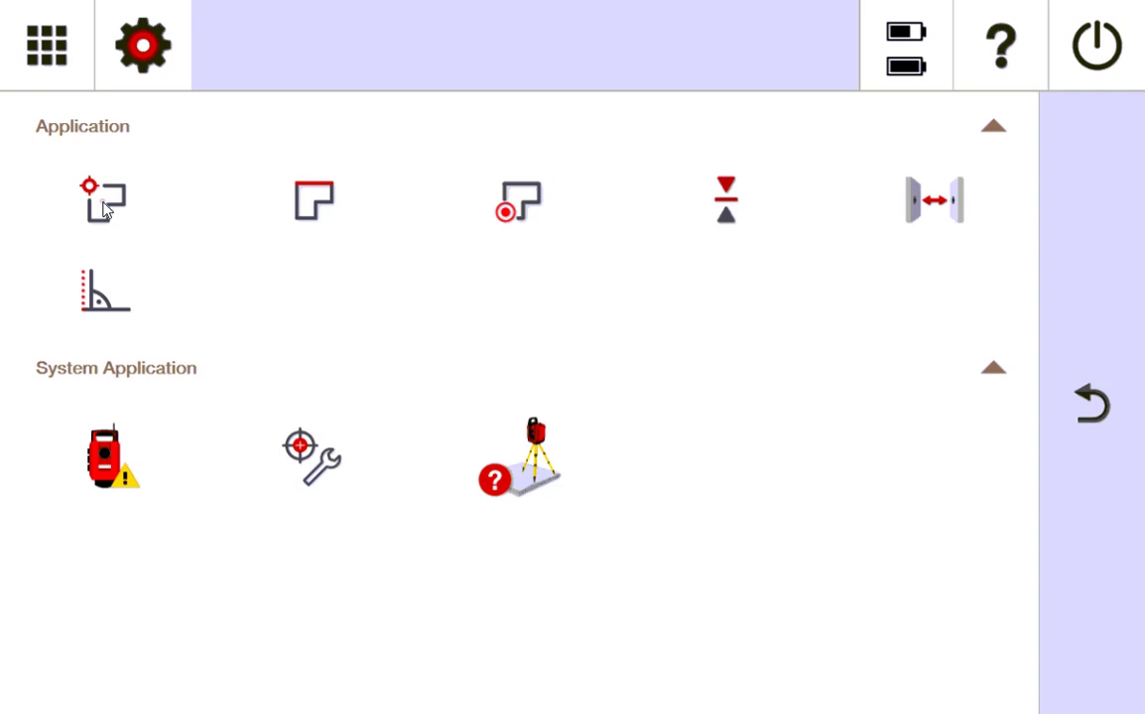
# Step: Open point layout and uncheck Temporary Points in the Layout Parameter panel
pyautogui.click(106, 209)
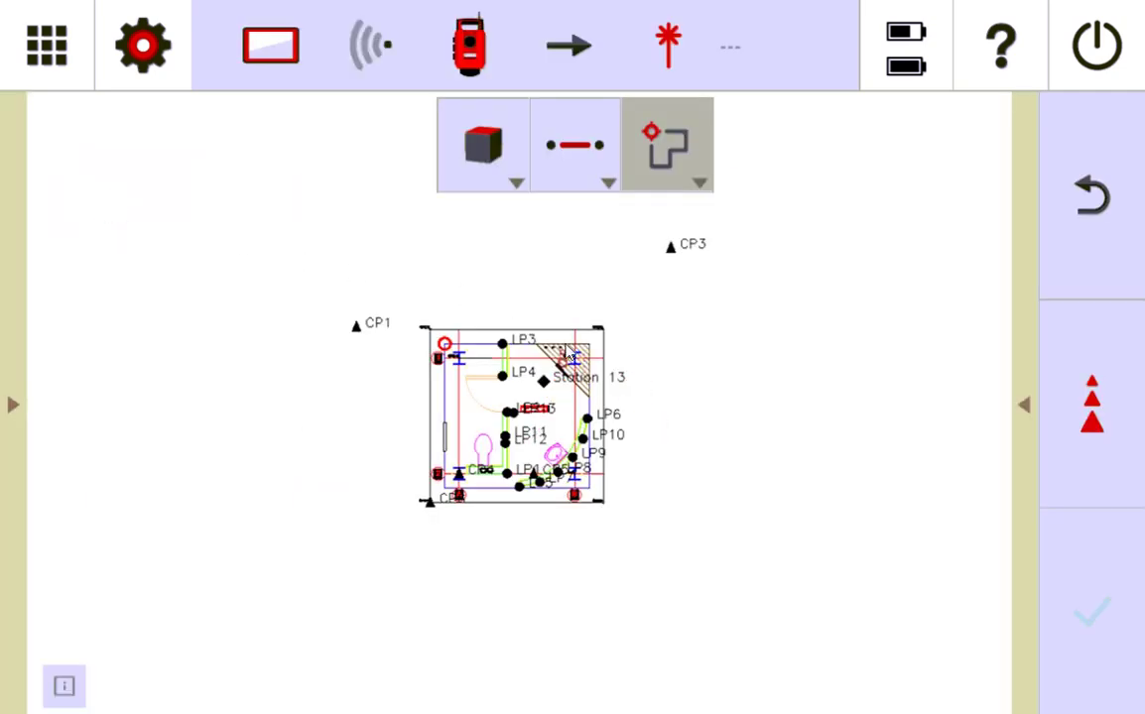
pyautogui.click(1020, 410)
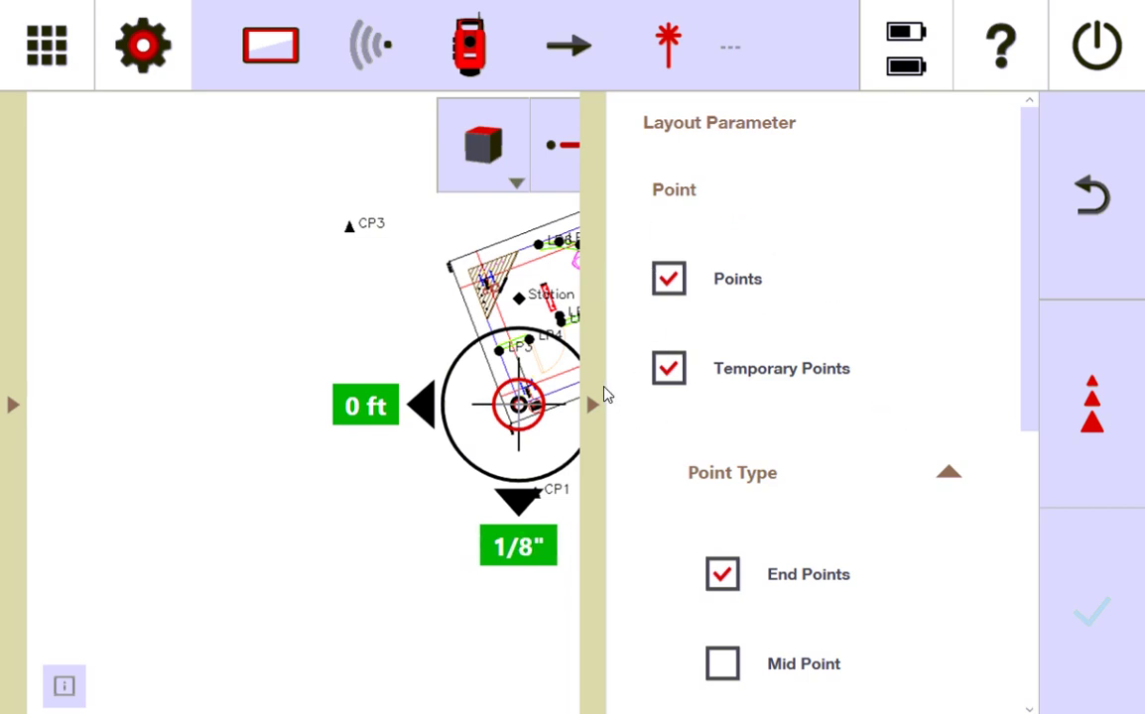
pyautogui.click(666, 370)
pyautogui.click(596, 409)
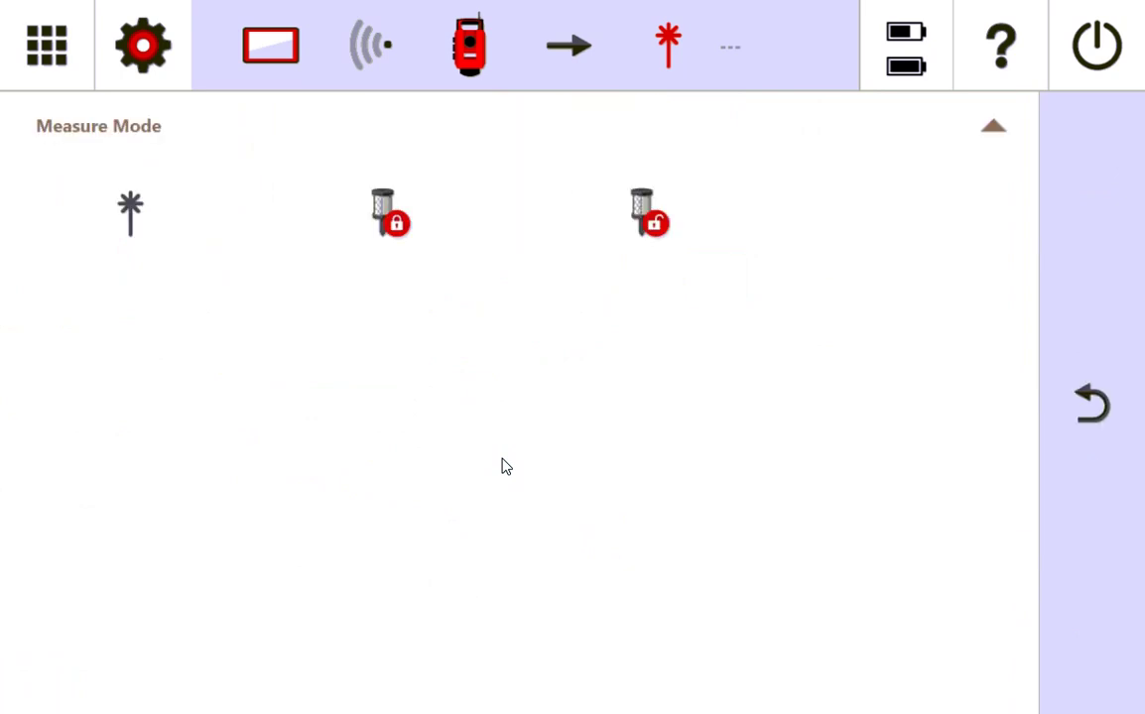
# Step: Switch the measure mode to locked prism
pyautogui.click(580, 35)
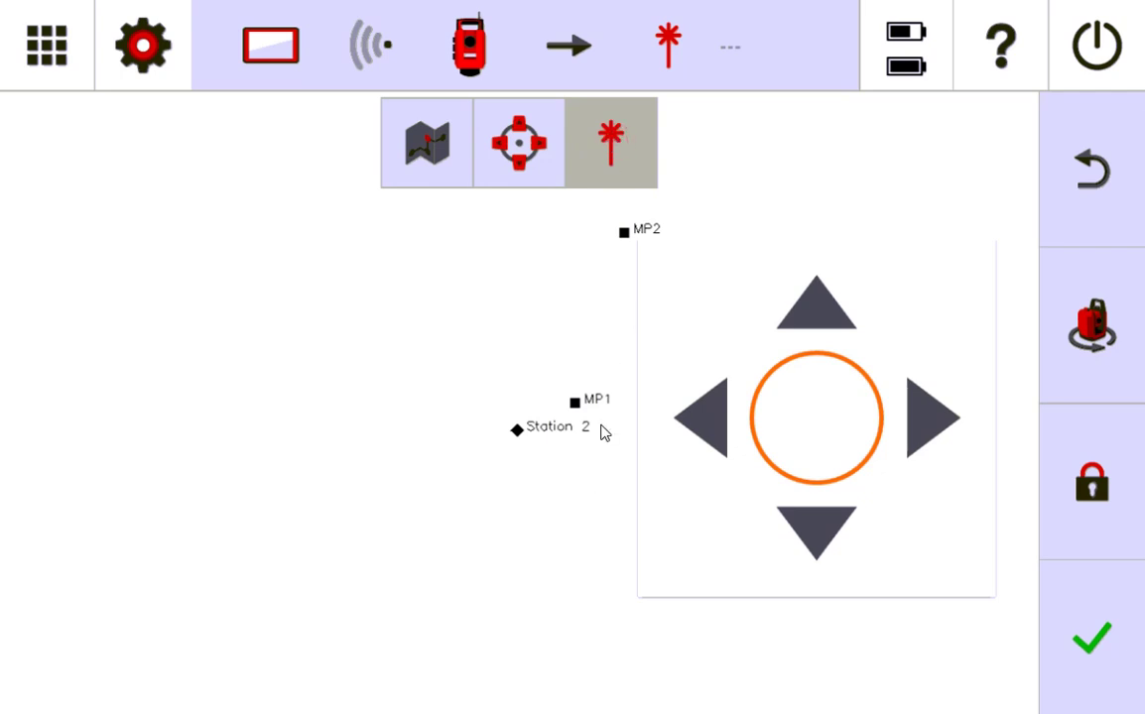
pyautogui.click(602, 148)
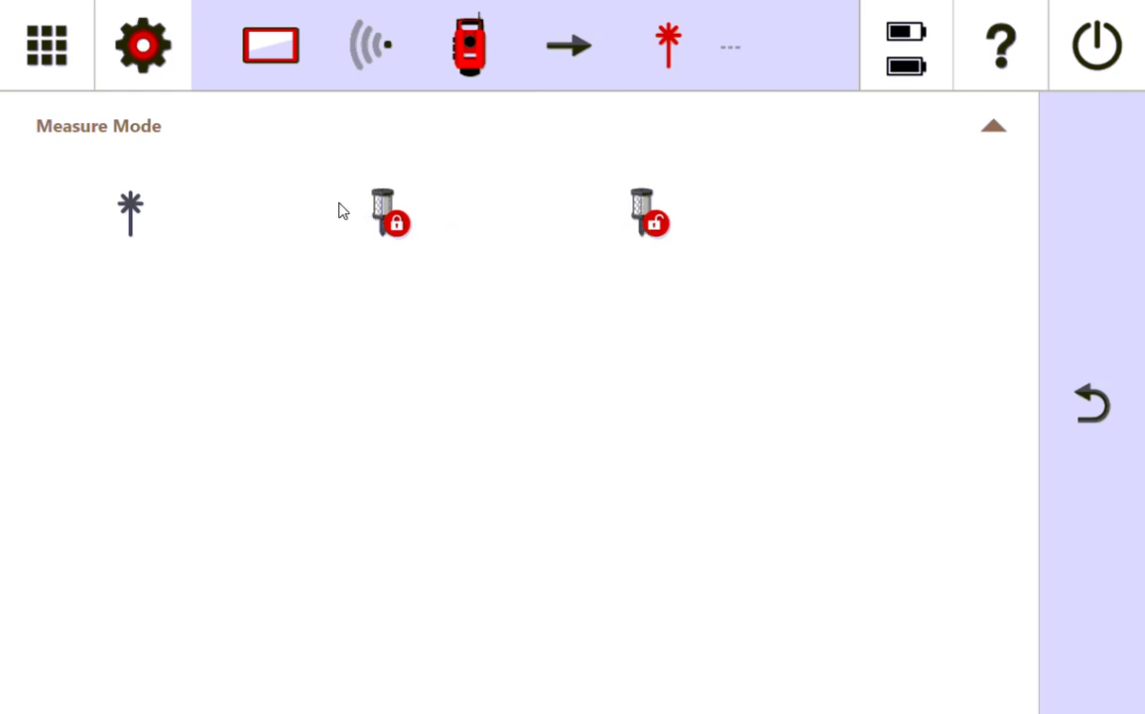
pyautogui.click(395, 220)
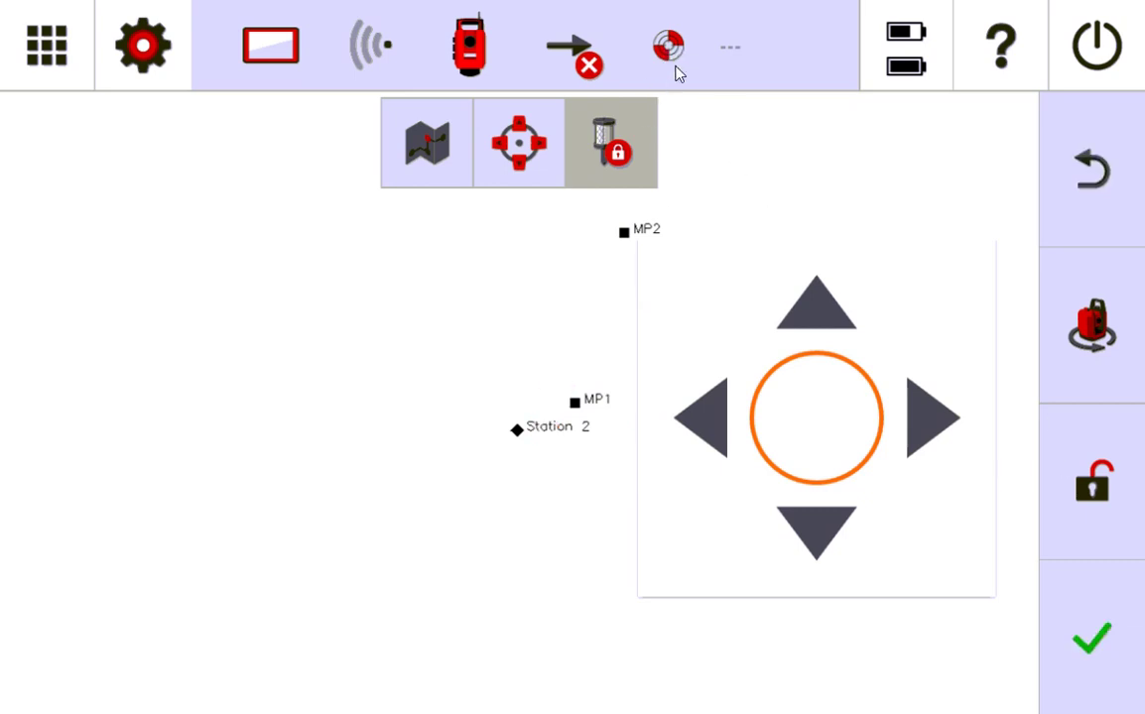
# Step: Select the POA 21/POA 24 prism and start searching for the target on the floor plan
pyautogui.click(693, 71)
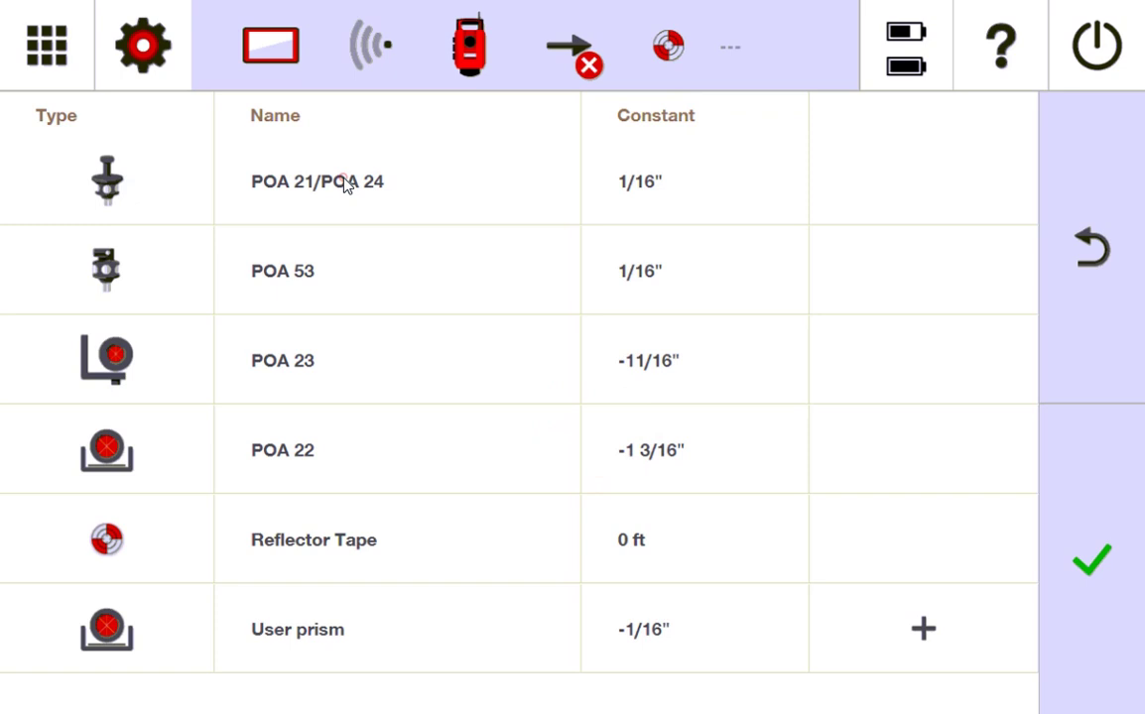
pyautogui.click(141, 169)
pyautogui.click(1091, 553)
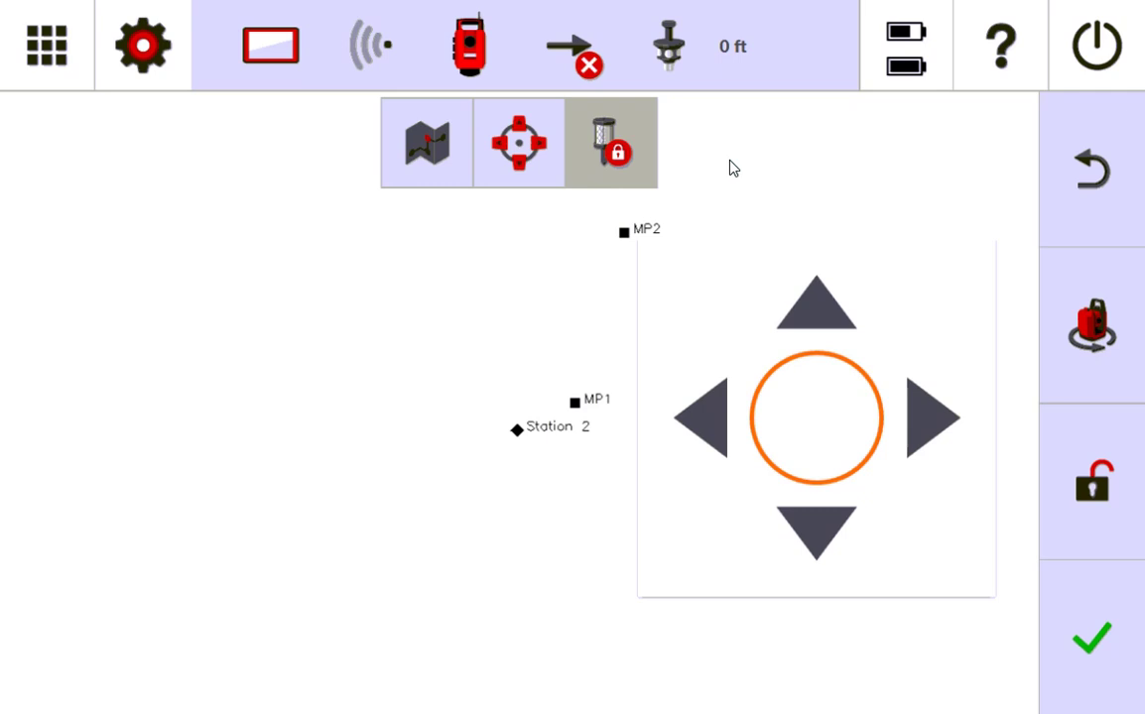
pyautogui.click(1082, 427)
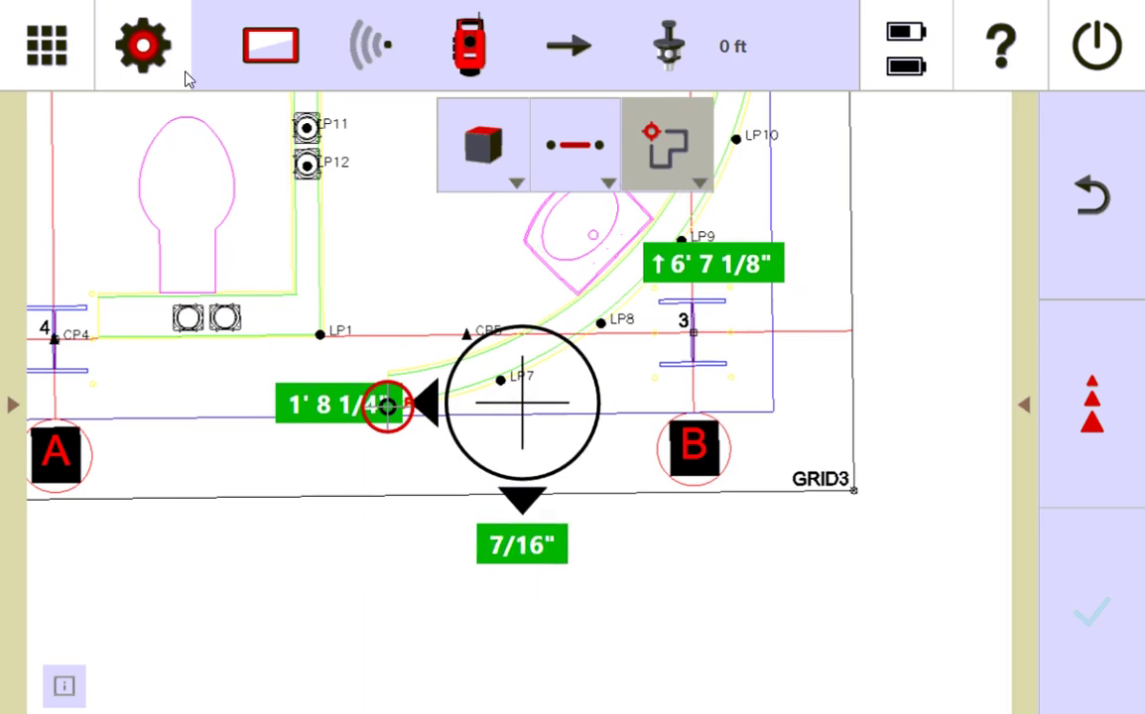
# Step: Set the Tolerance level to Good in settings and save
pyautogui.click(149, 49)
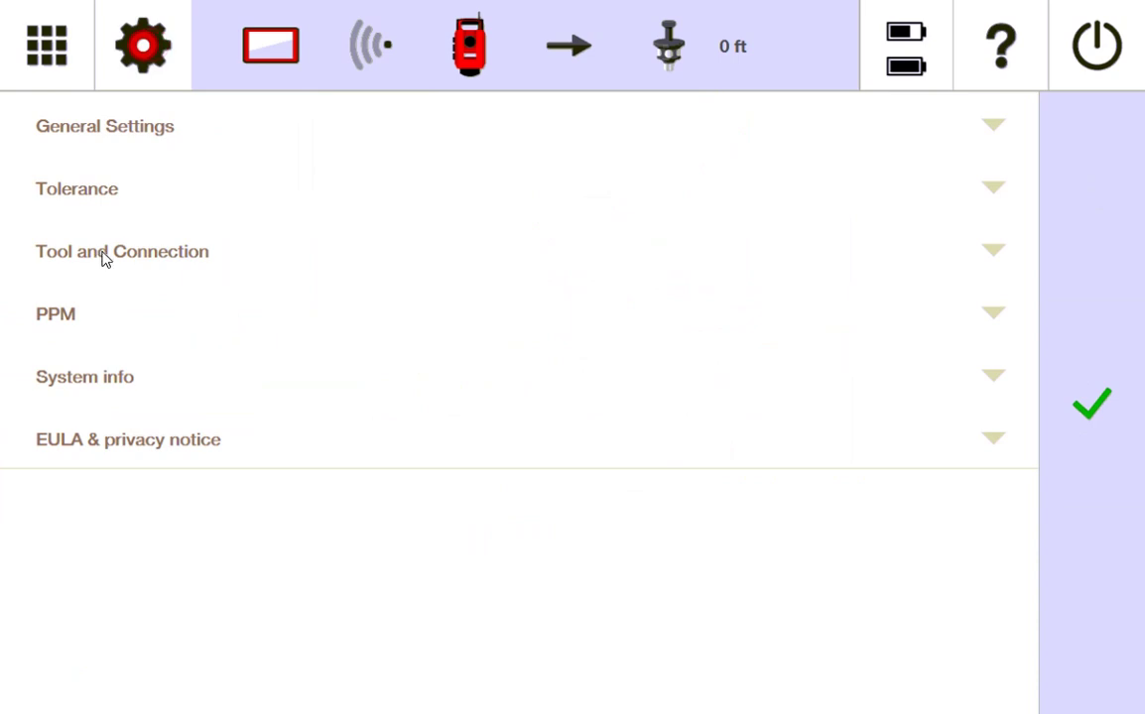
pyautogui.click(265, 189)
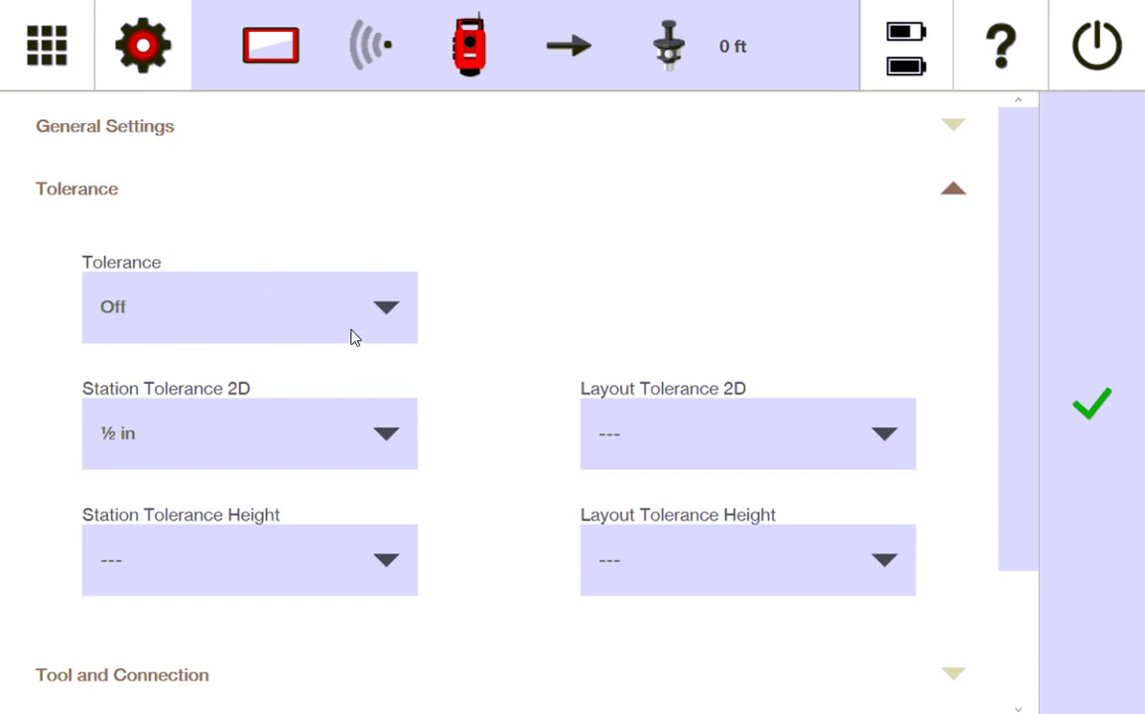
pyautogui.click(383, 311)
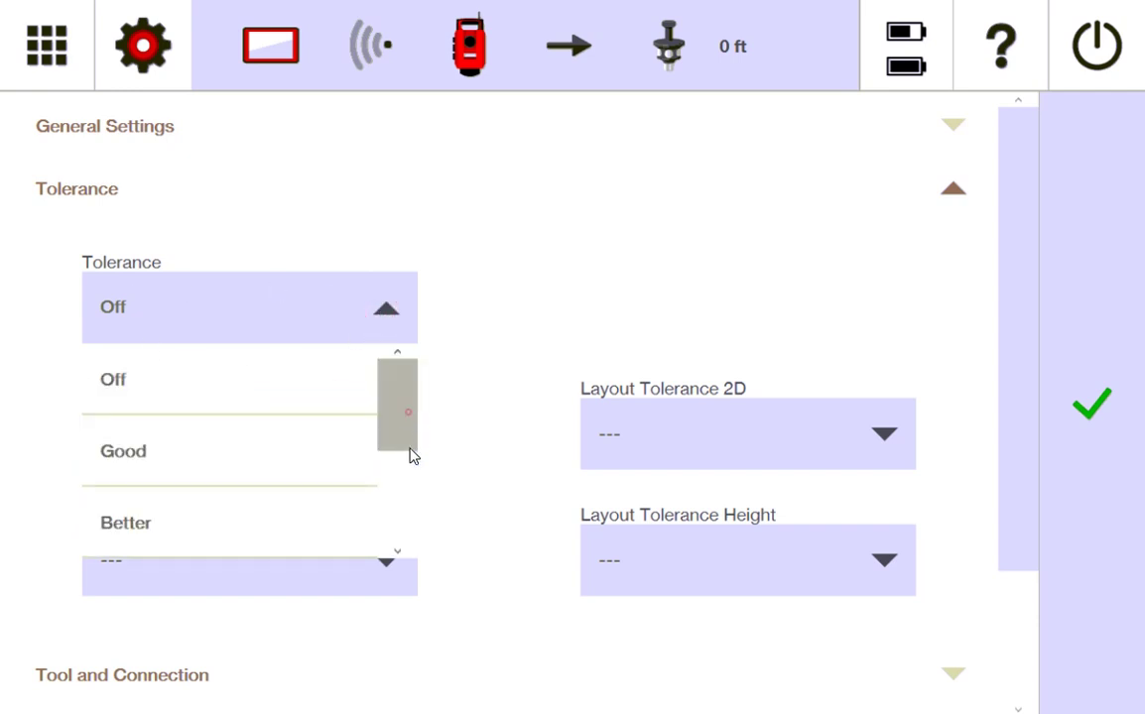
pyautogui.click(151, 449)
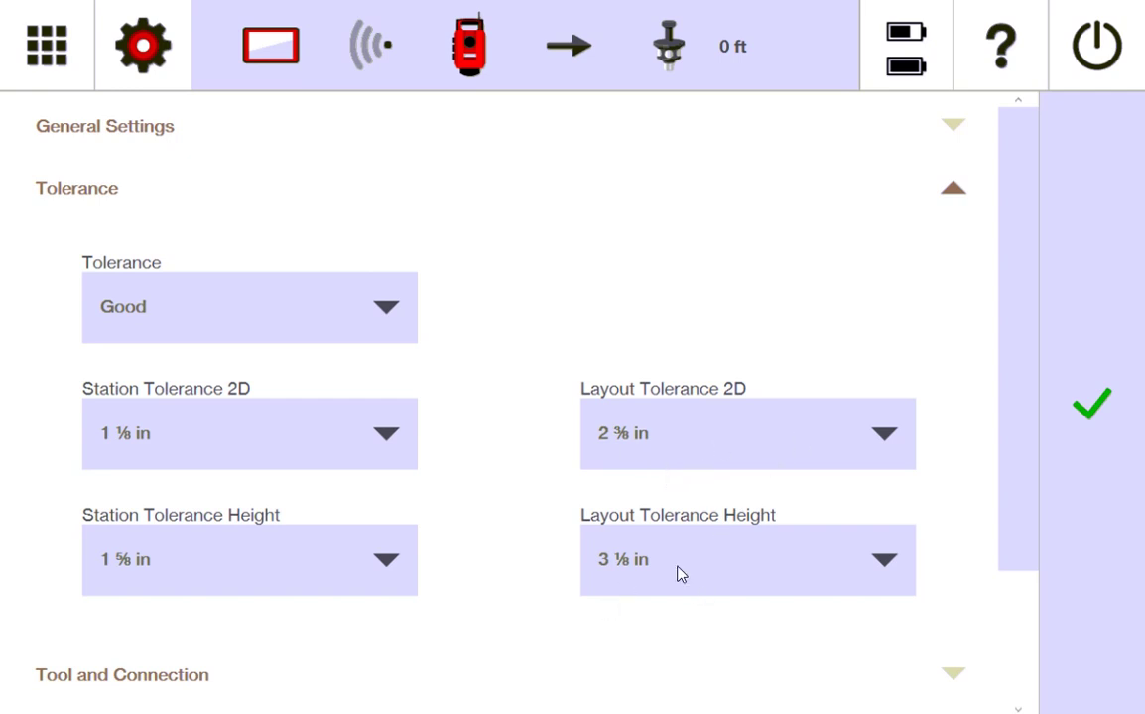
pyautogui.click(1091, 403)
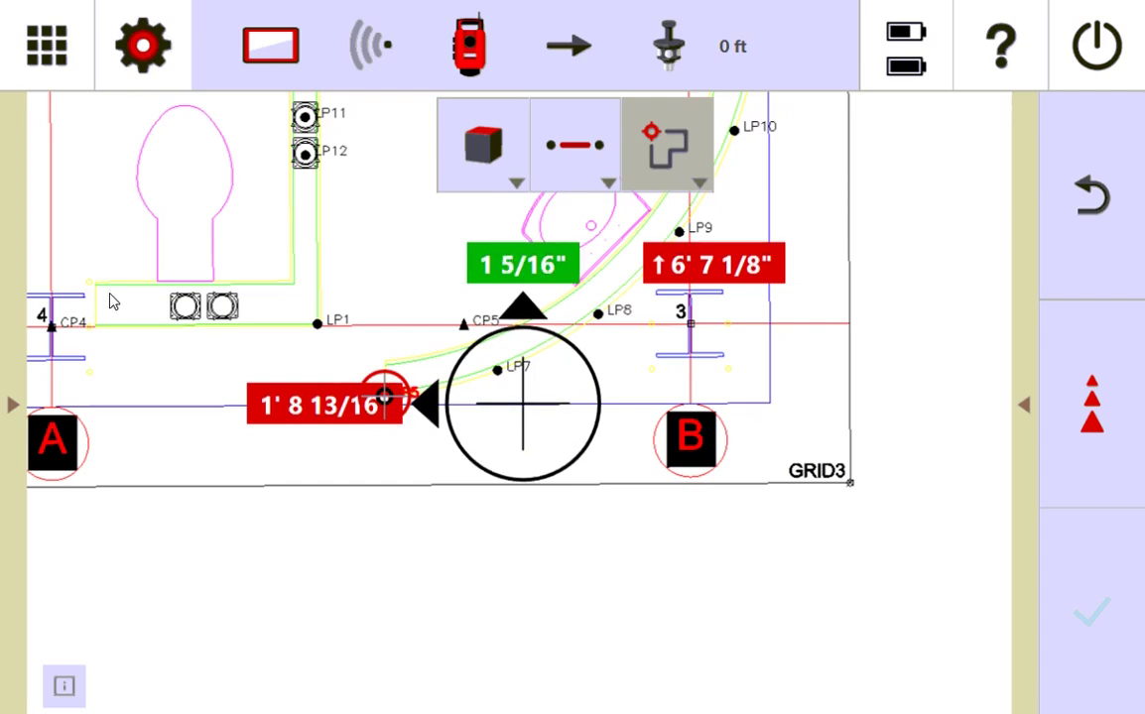
# Step: Select LP6 from the layout point list as the target
pyautogui.click(1027, 401)
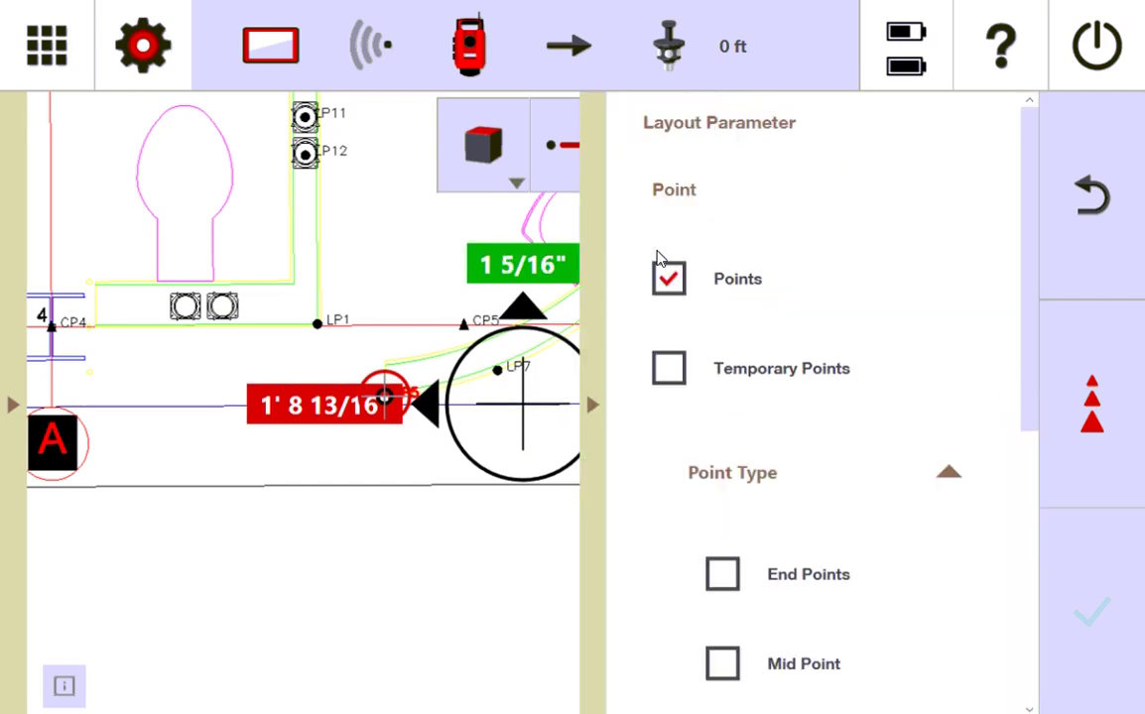
pyautogui.click(585, 422)
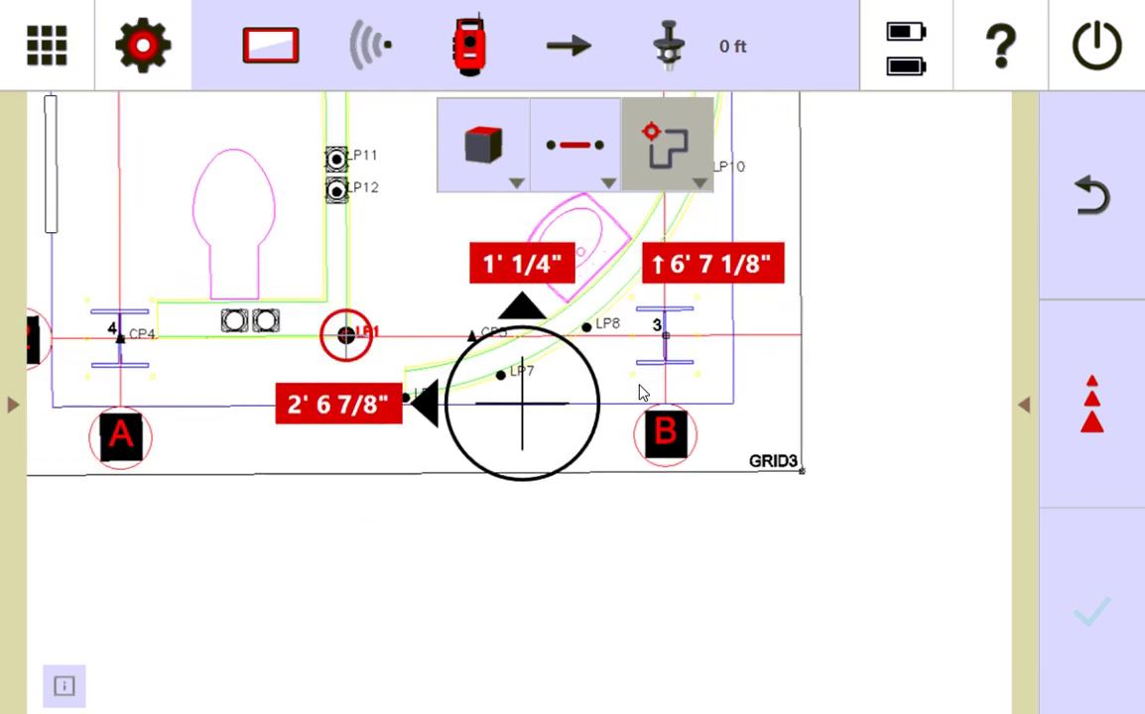
pyautogui.click(14, 409)
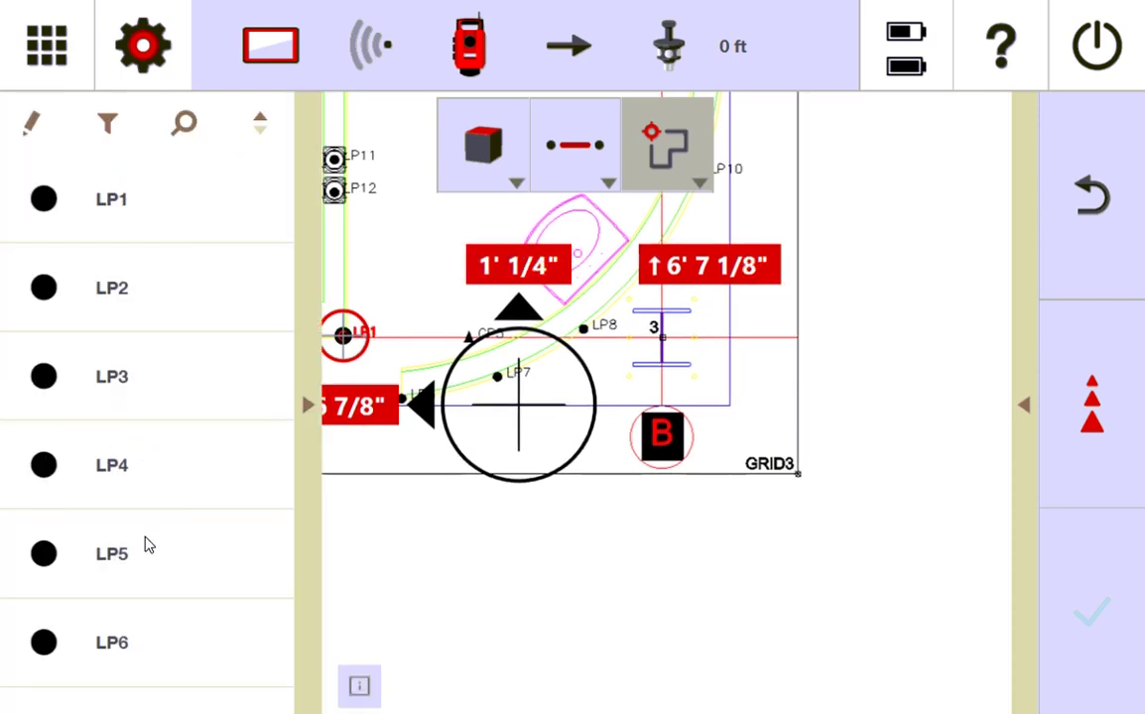
pyautogui.scroll(-3, 147, 544)
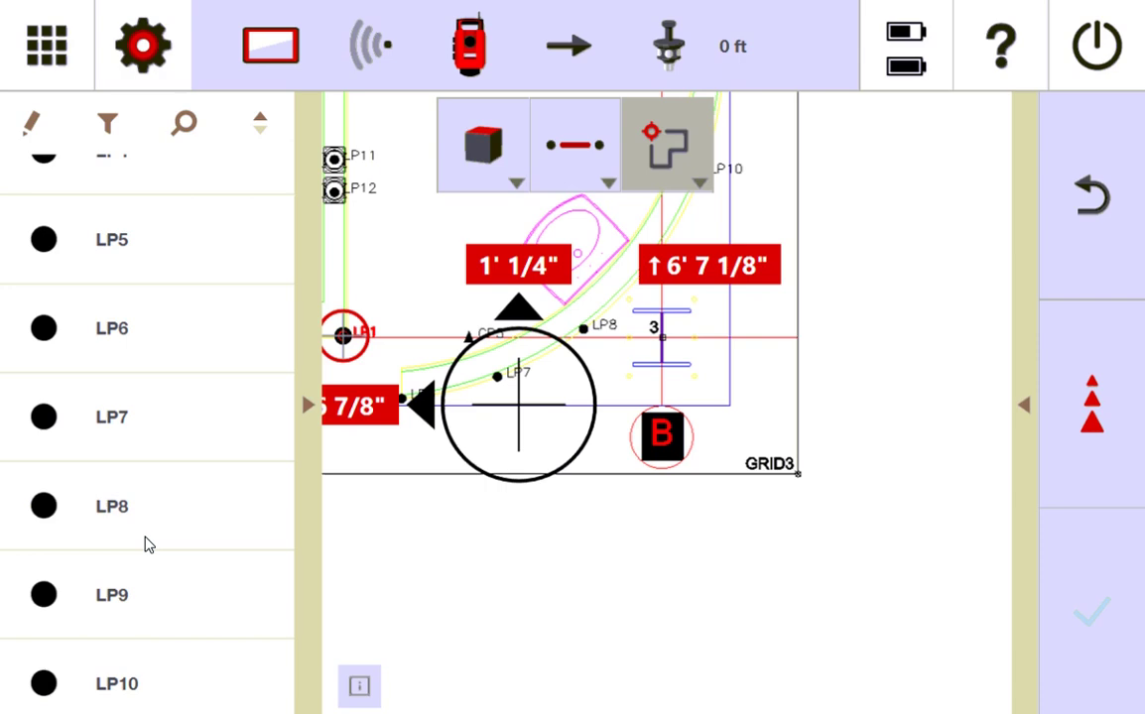
pyautogui.click(112, 328)
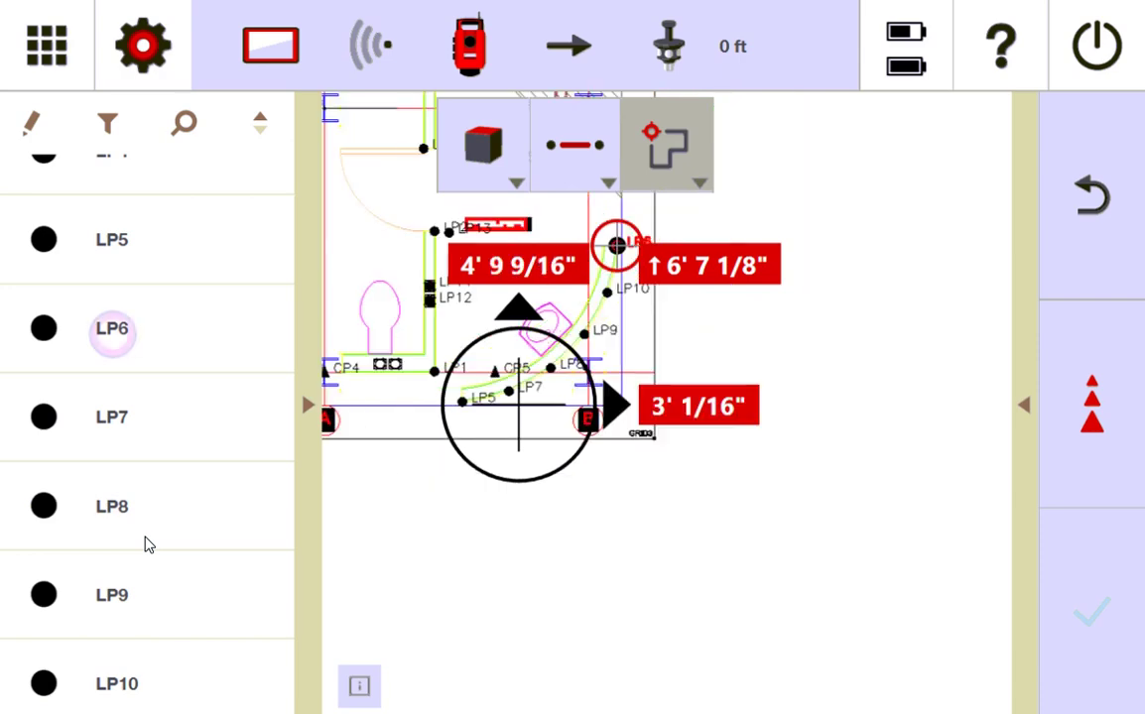
# Step: Expand the point table to review coordinates, then return to the full map
pyautogui.click(306, 404)
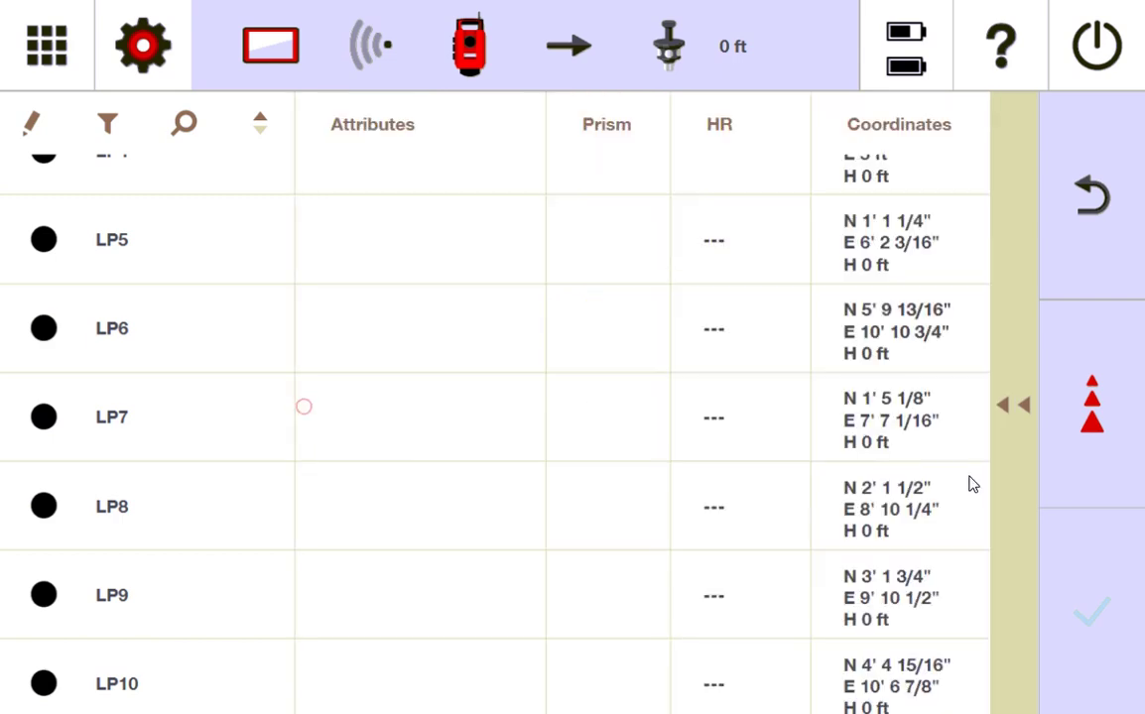
pyautogui.click(1012, 405)
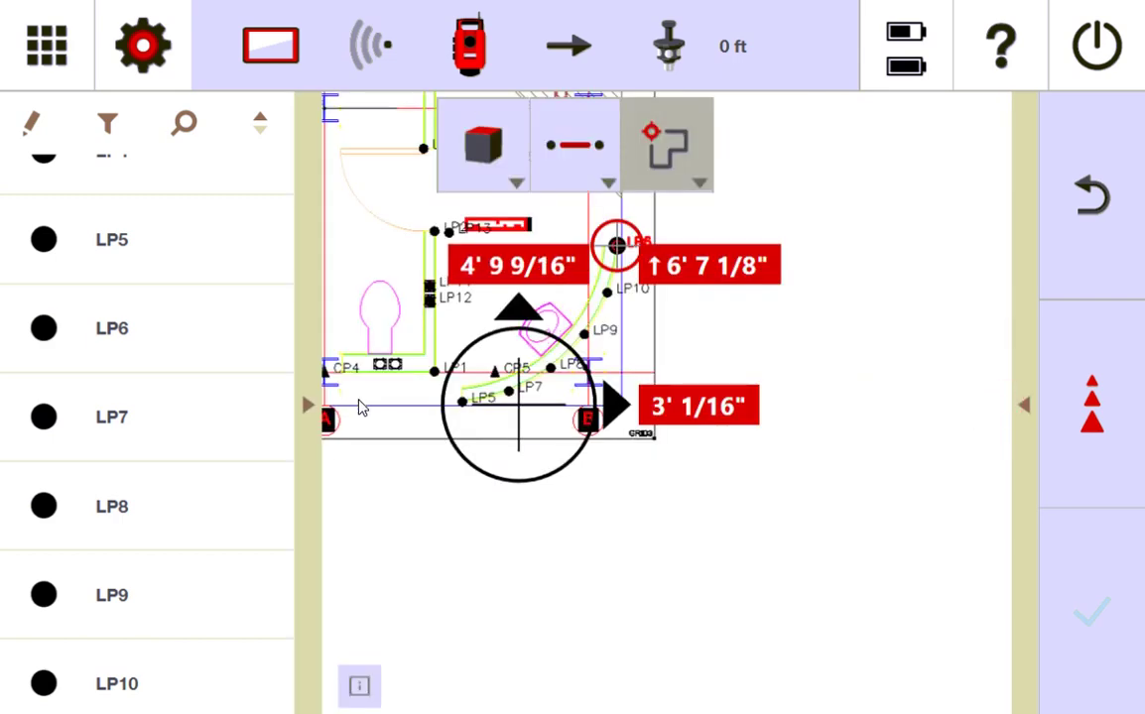
pyautogui.click(307, 405)
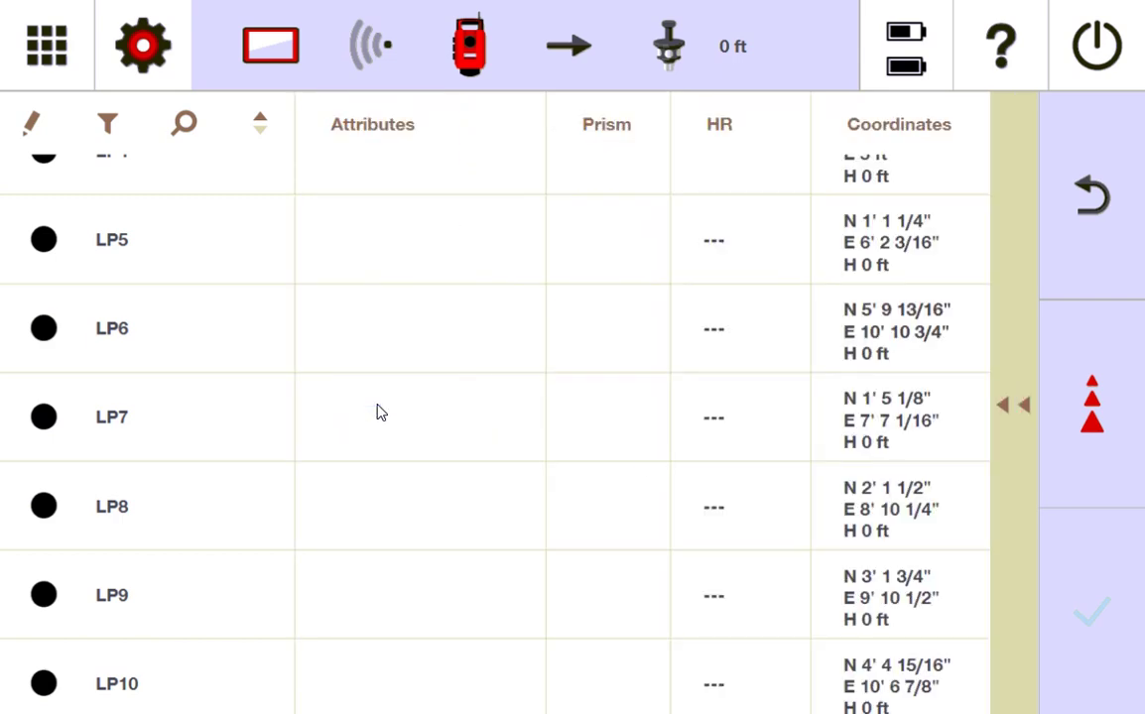
pyautogui.click(377, 413)
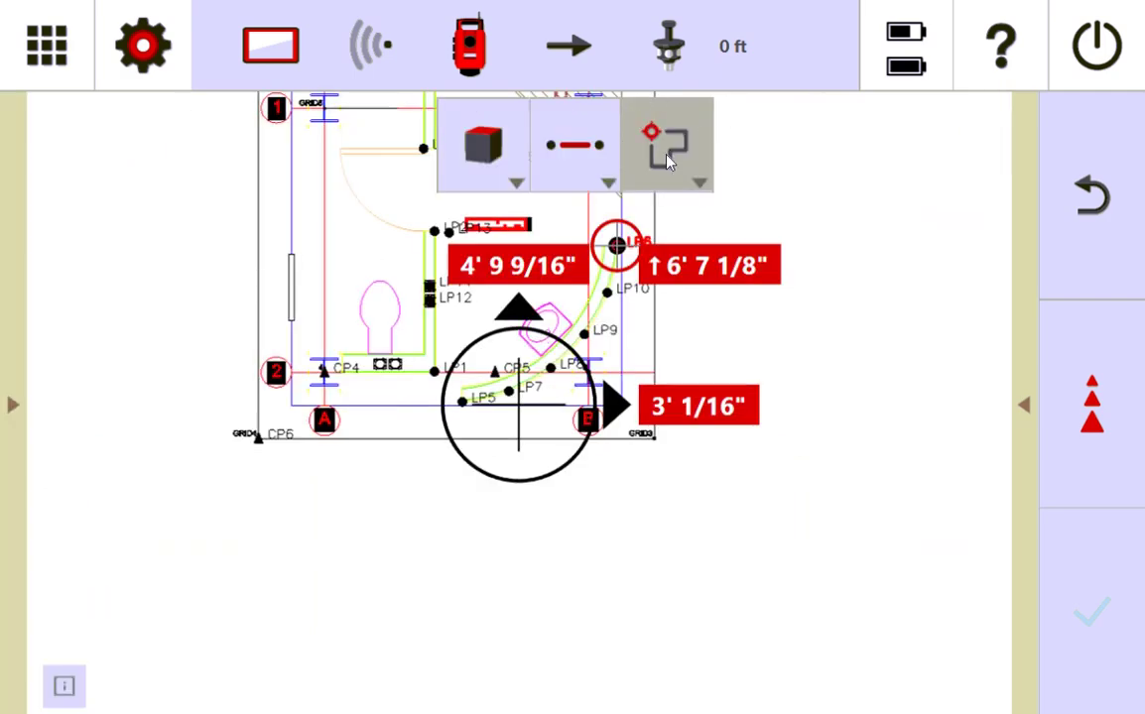
# Step: Check the Layout Parameter panel, then close it
pyautogui.click(1024, 411)
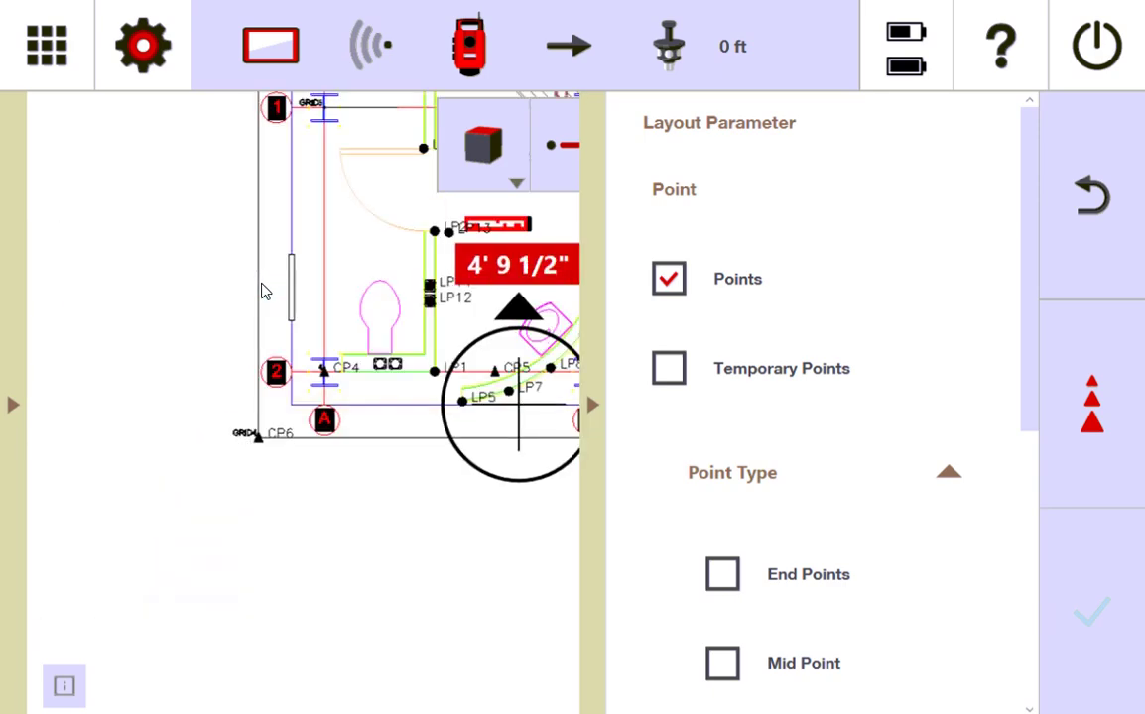
pyautogui.click(596, 406)
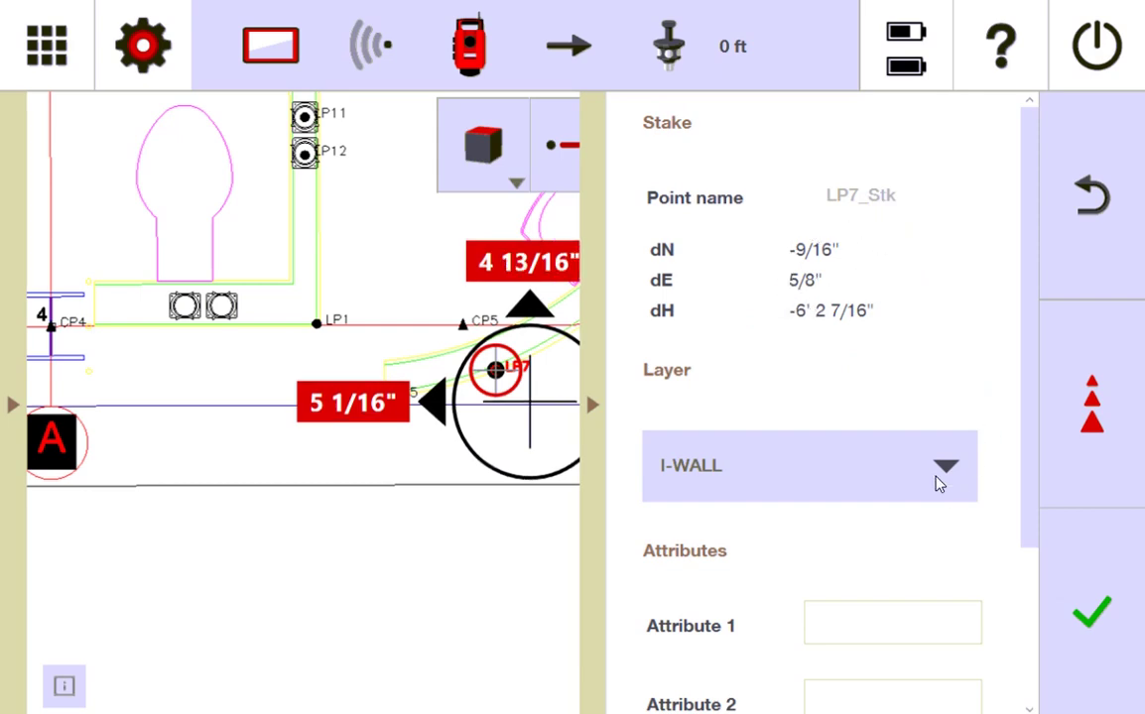
# Step: Confirm the LP7 stake and reselect LP7 in the point list
pyautogui.moveTo(1034, 365); pyautogui.dragTo(1033, 554)
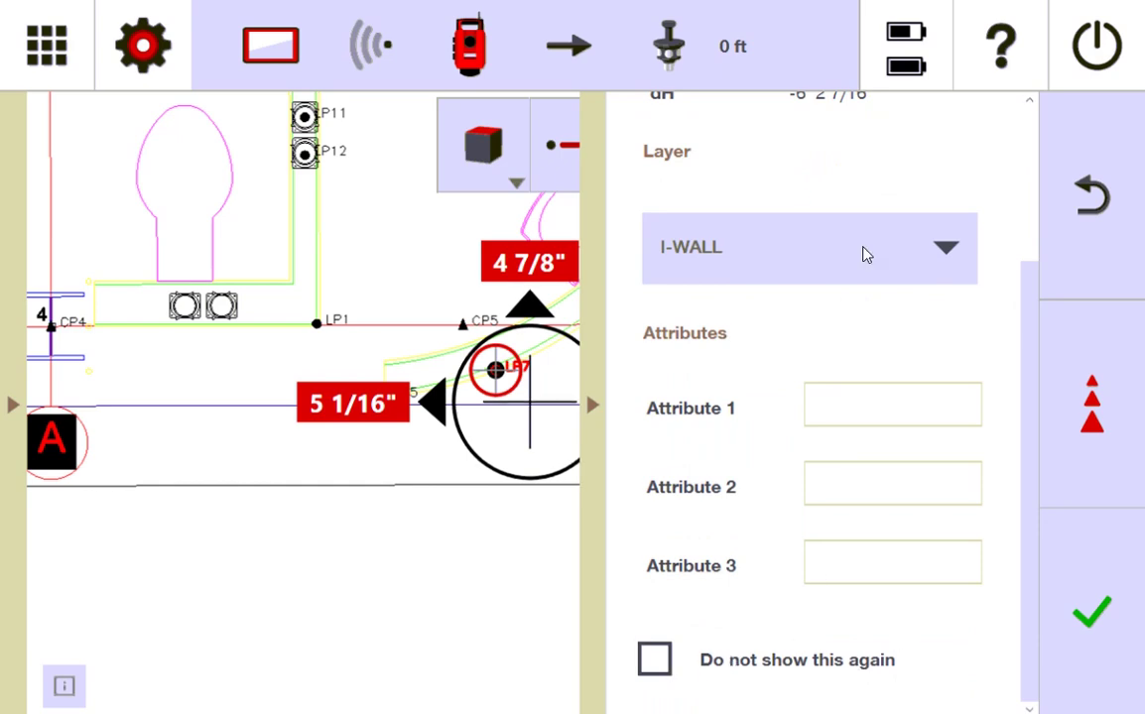
pyautogui.click(1093, 613)
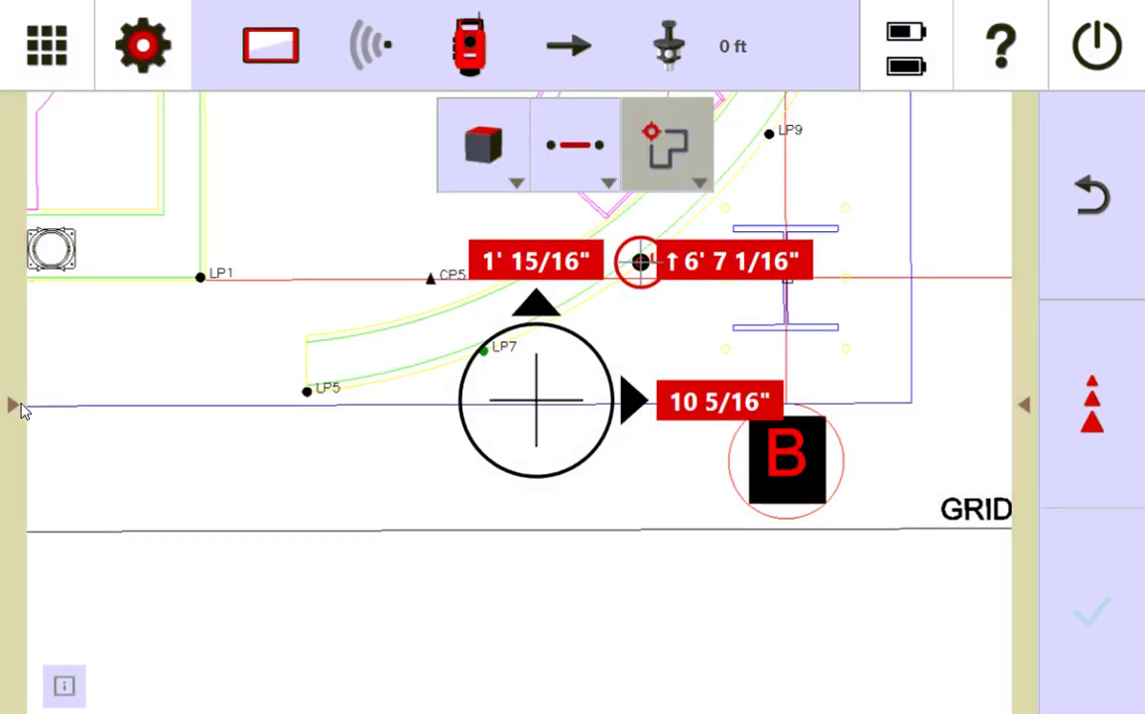
pyautogui.click(14, 406)
pyautogui.click(43, 417)
# Step: Collapse the point list so the floor-plan map fills the screen
pyautogui.click(309, 409)
pyautogui.click(14, 406)
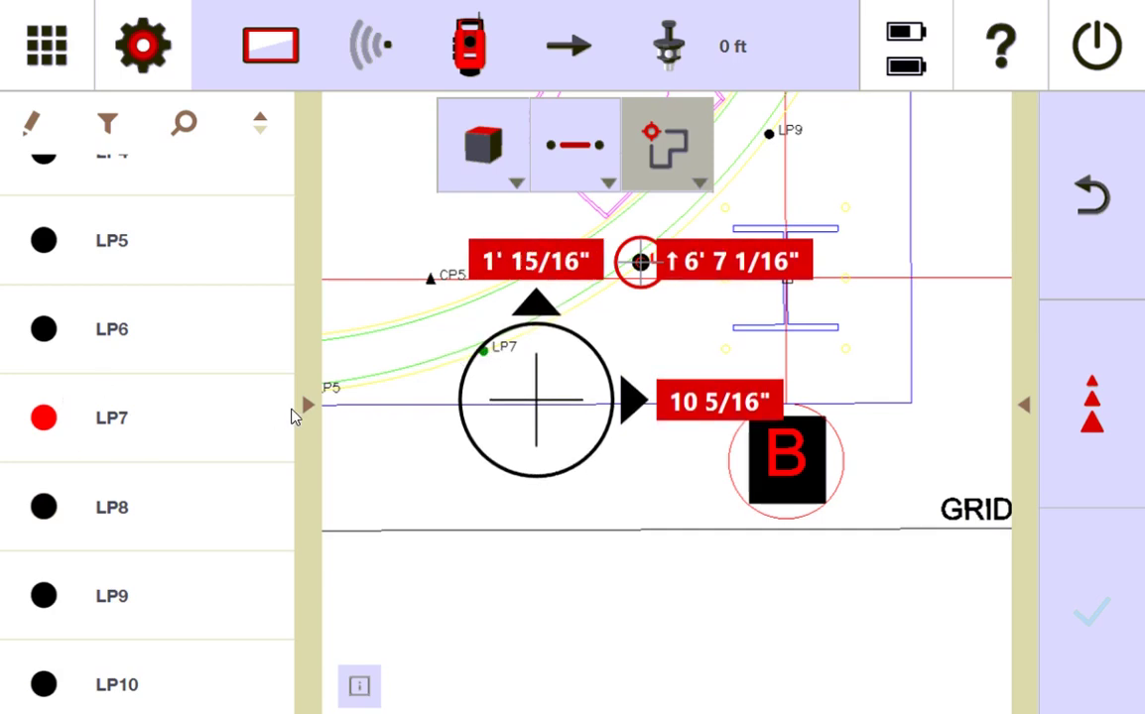
pyautogui.click(309, 407)
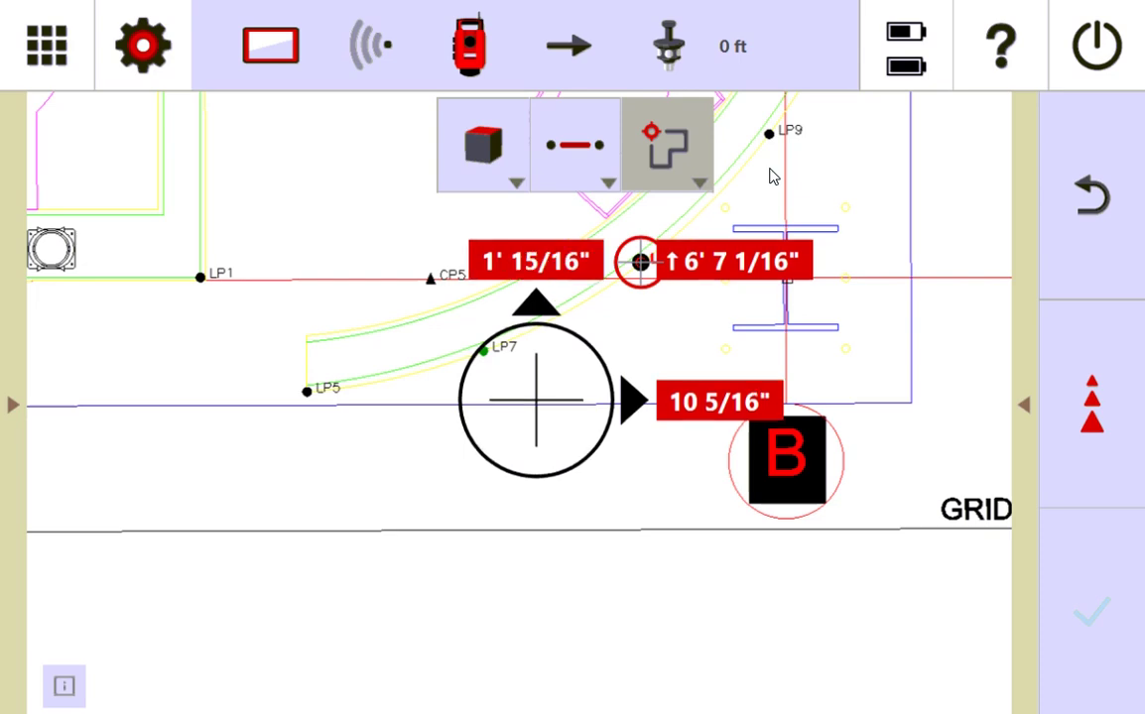
# Step: Check Temporary Points in the Layout Parameter panel
pyautogui.click(1025, 407)
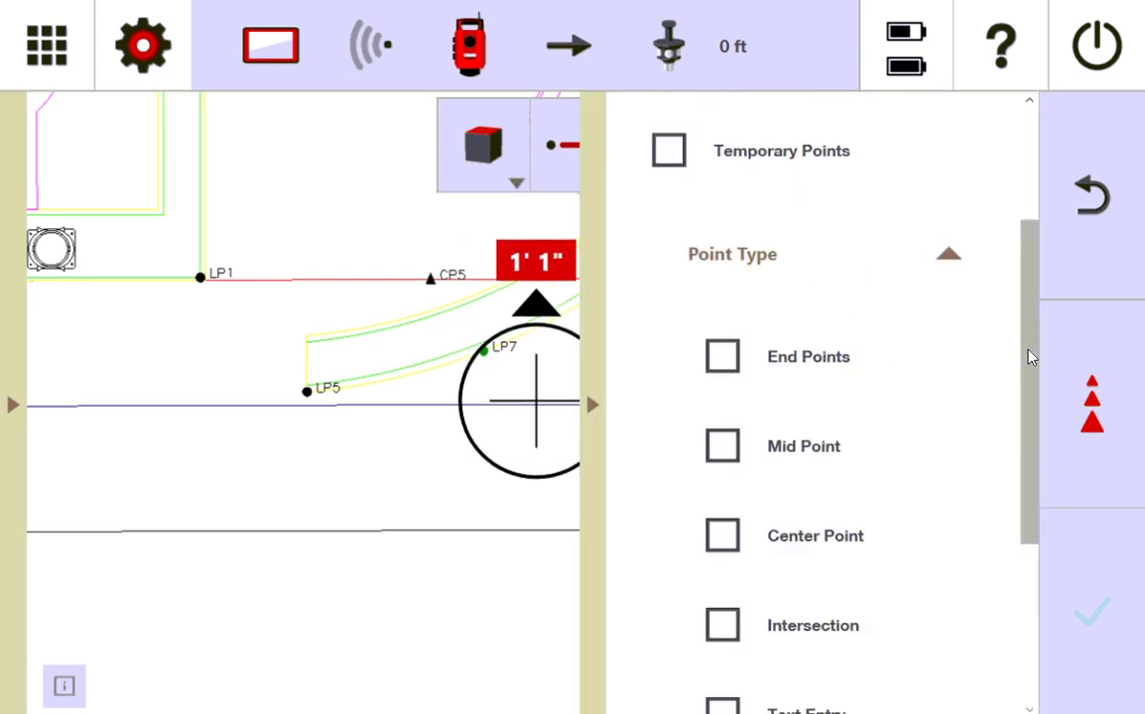
pyautogui.moveTo(1030, 358); pyautogui.dragTo(1030, 149)
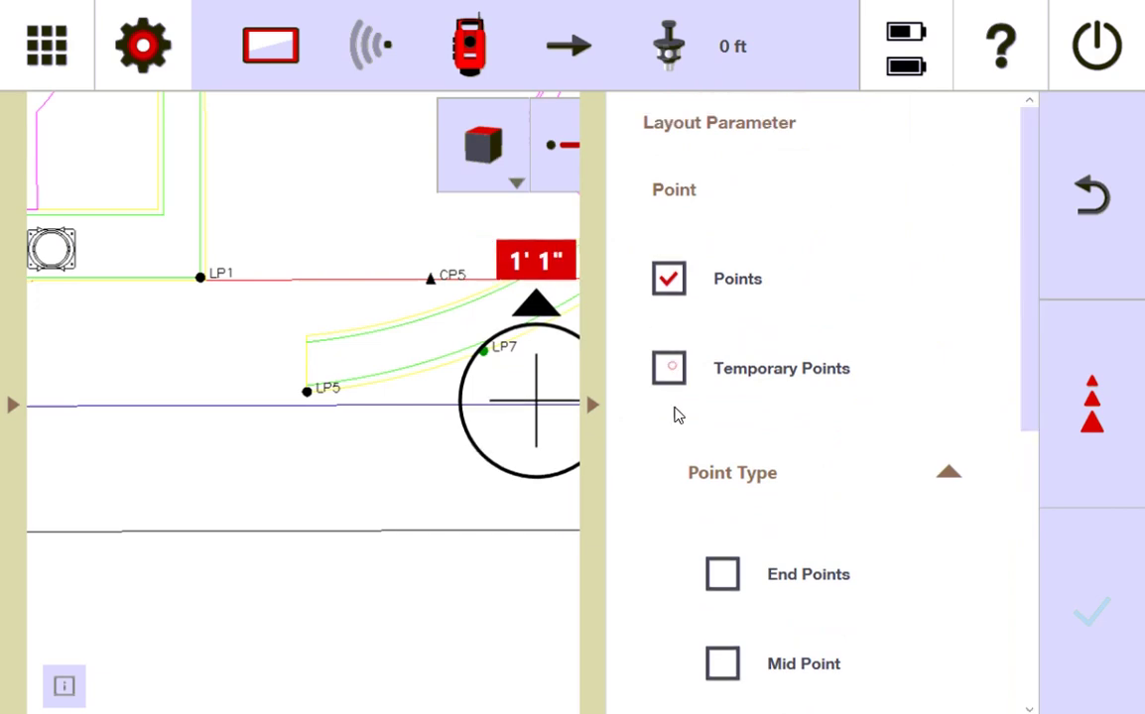
pyautogui.click(670, 377)
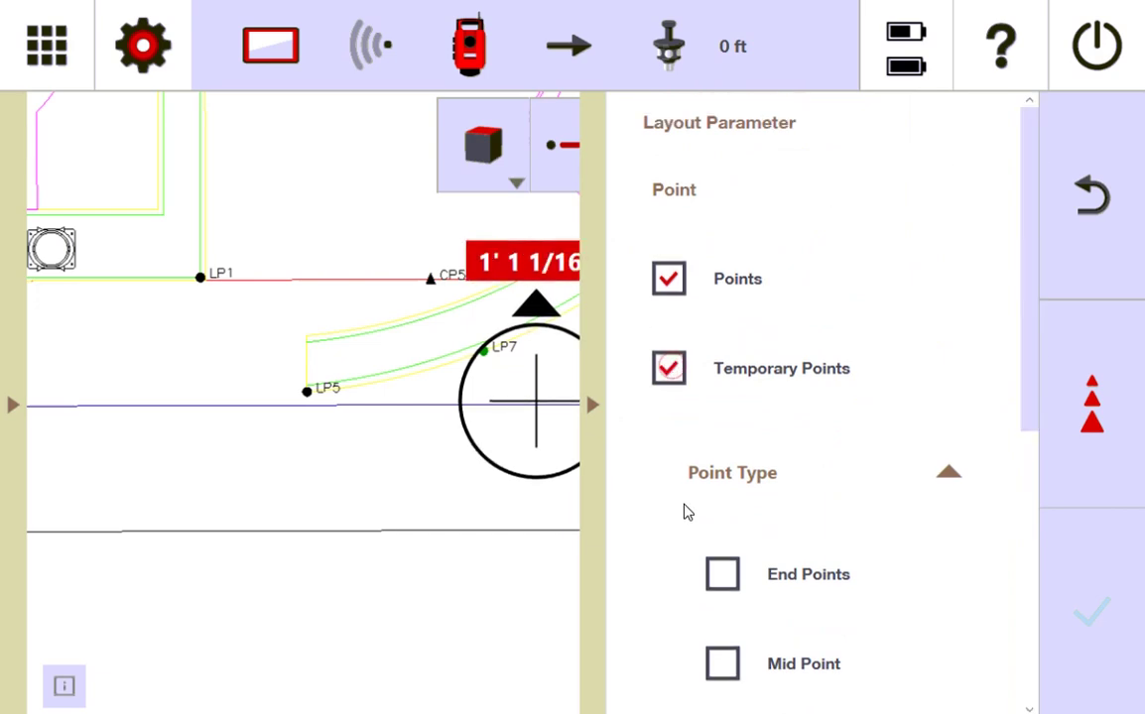
# Step: Uncheck regular Points, then switch measure mode to reflectorless laser
pyautogui.click(593, 405)
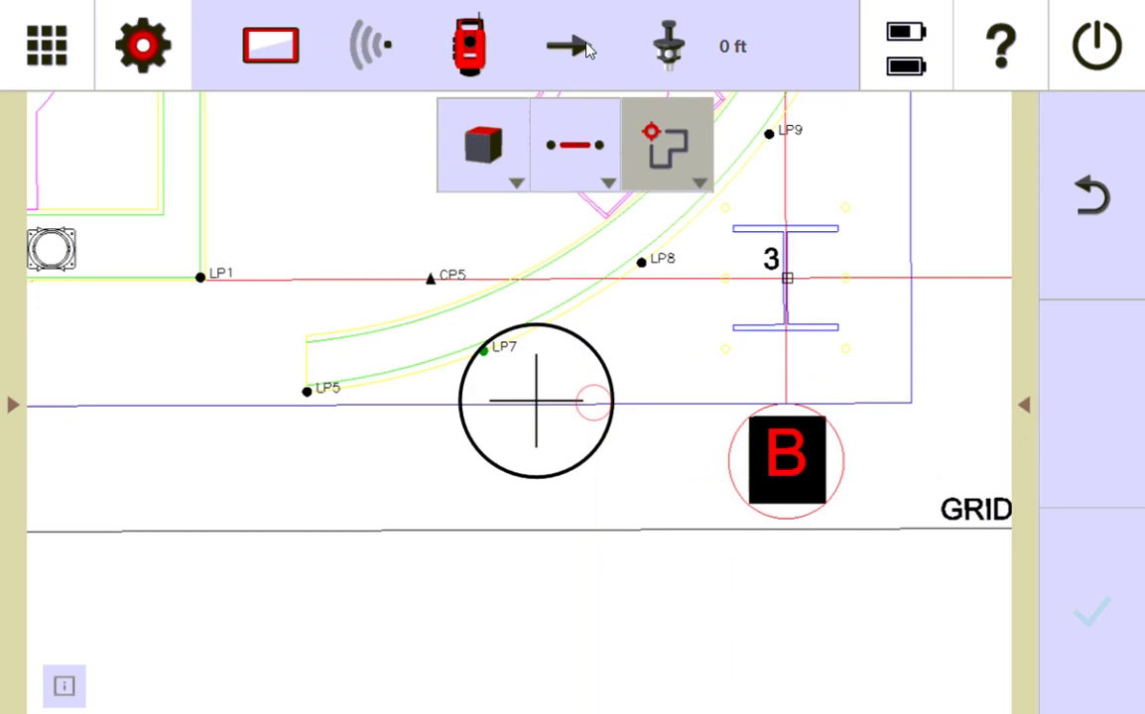
pyautogui.click(649, 173)
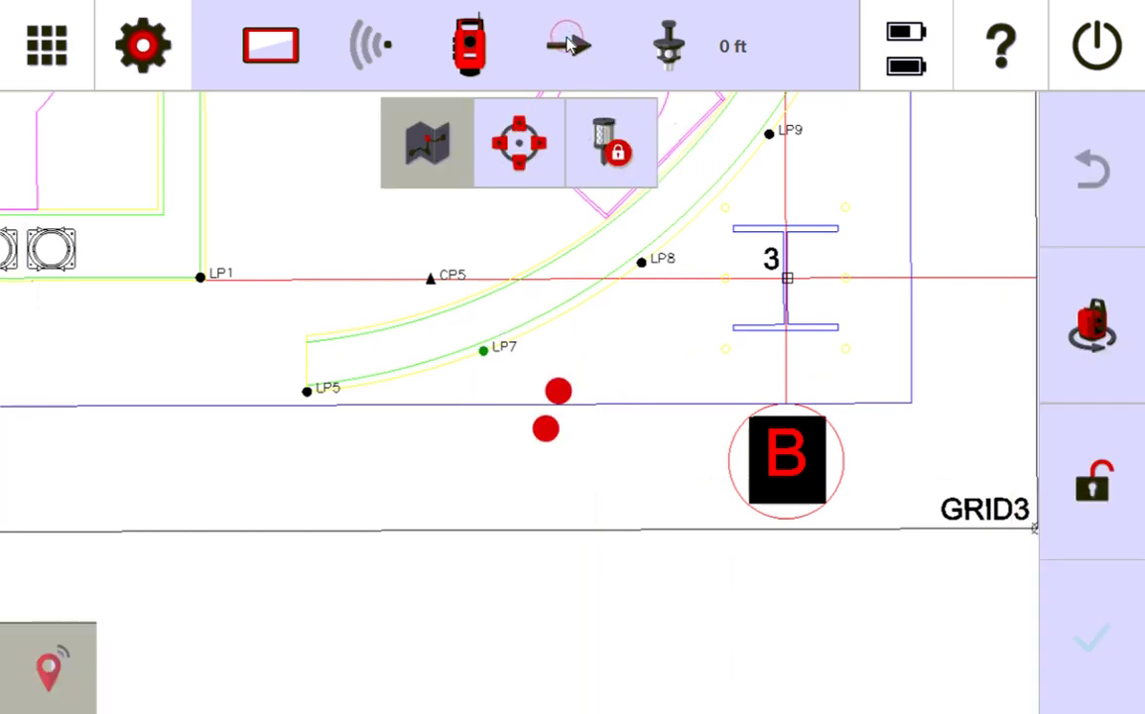
pyautogui.click(608, 151)
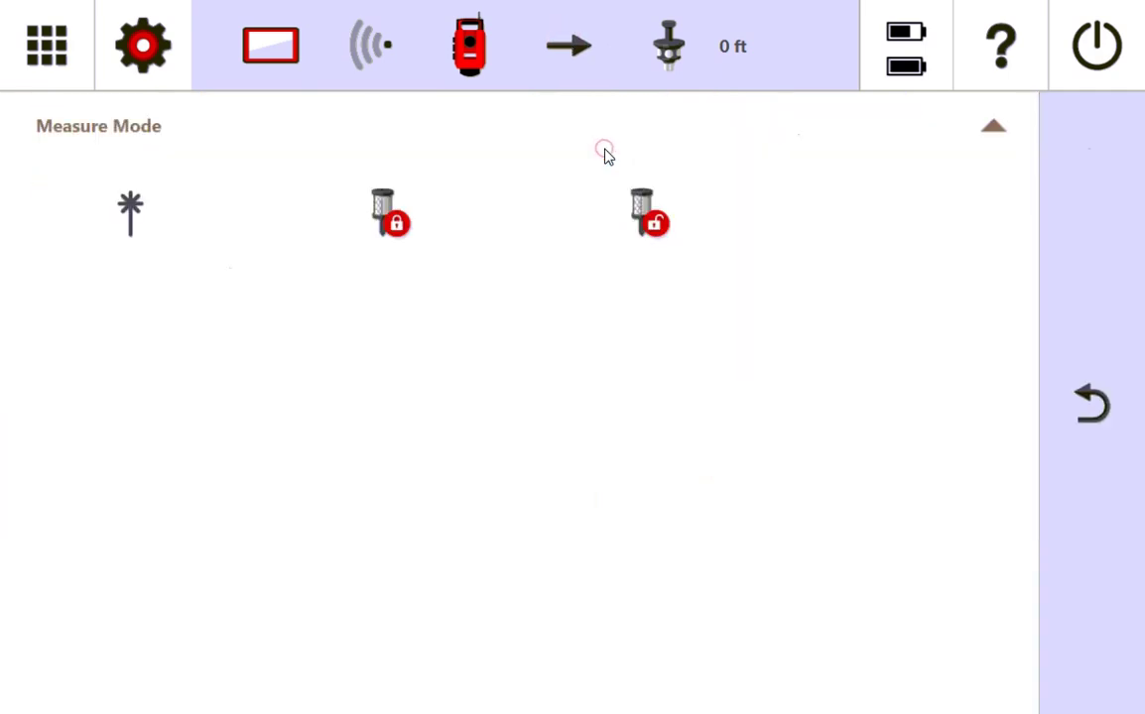
pyautogui.click(130, 212)
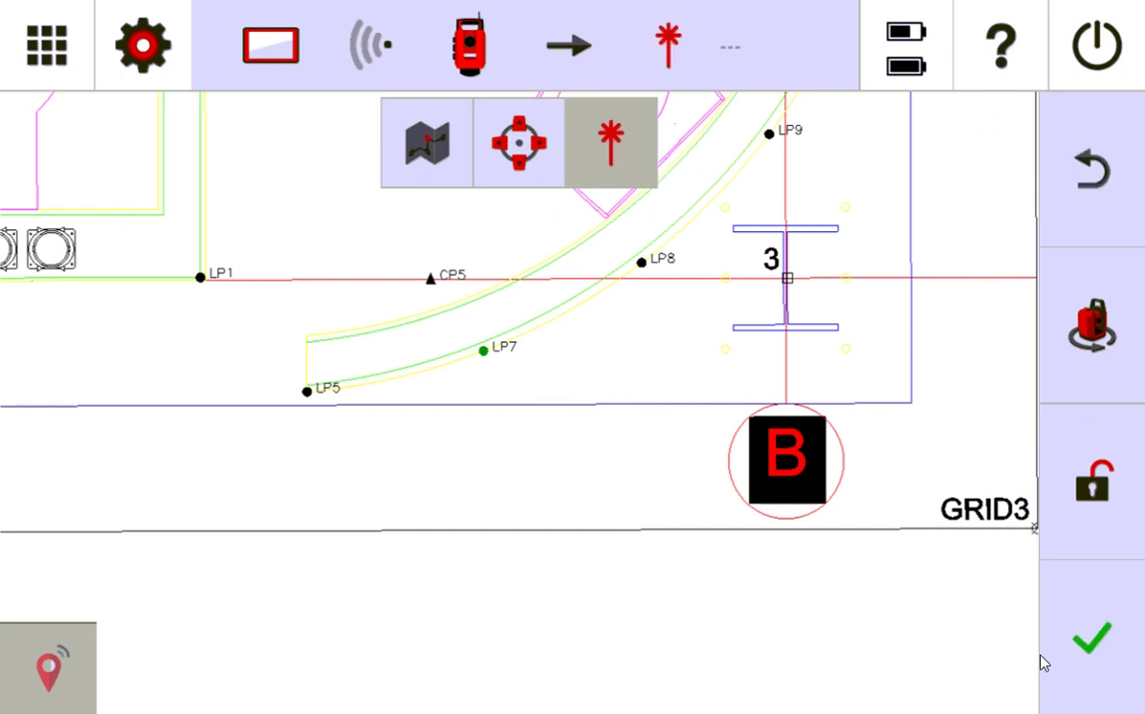
pyautogui.click(1094, 640)
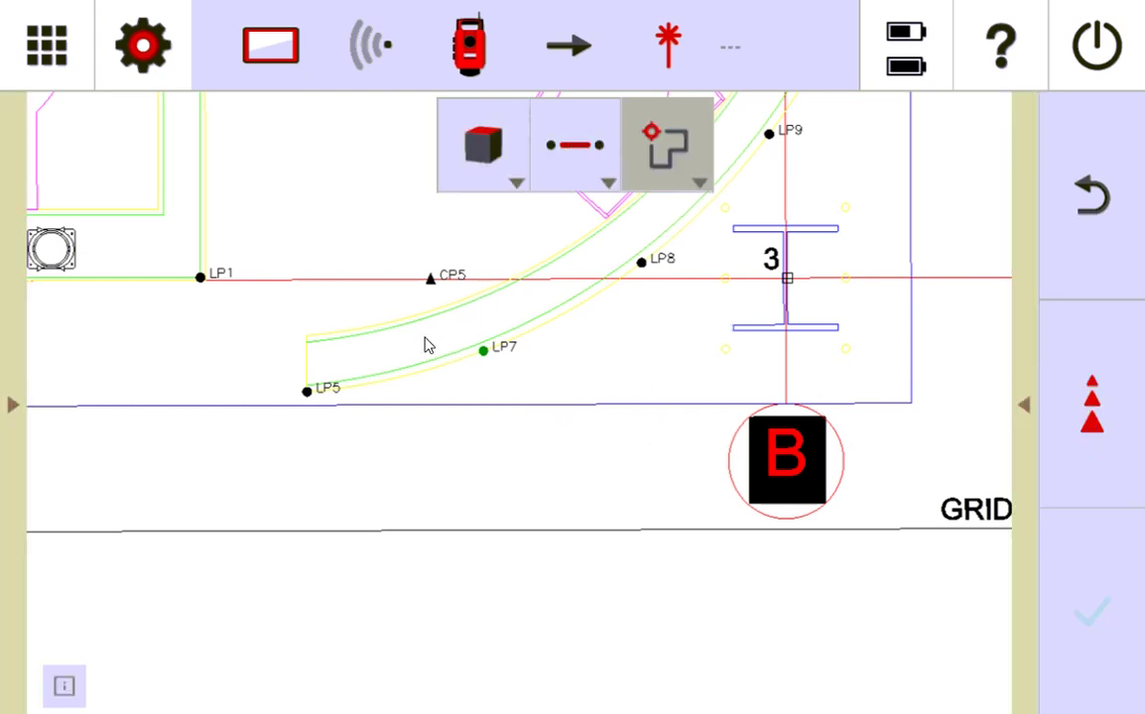
# Step: Check End Points as the Point Type in the Layout Parameter panel
pyautogui.click(1026, 406)
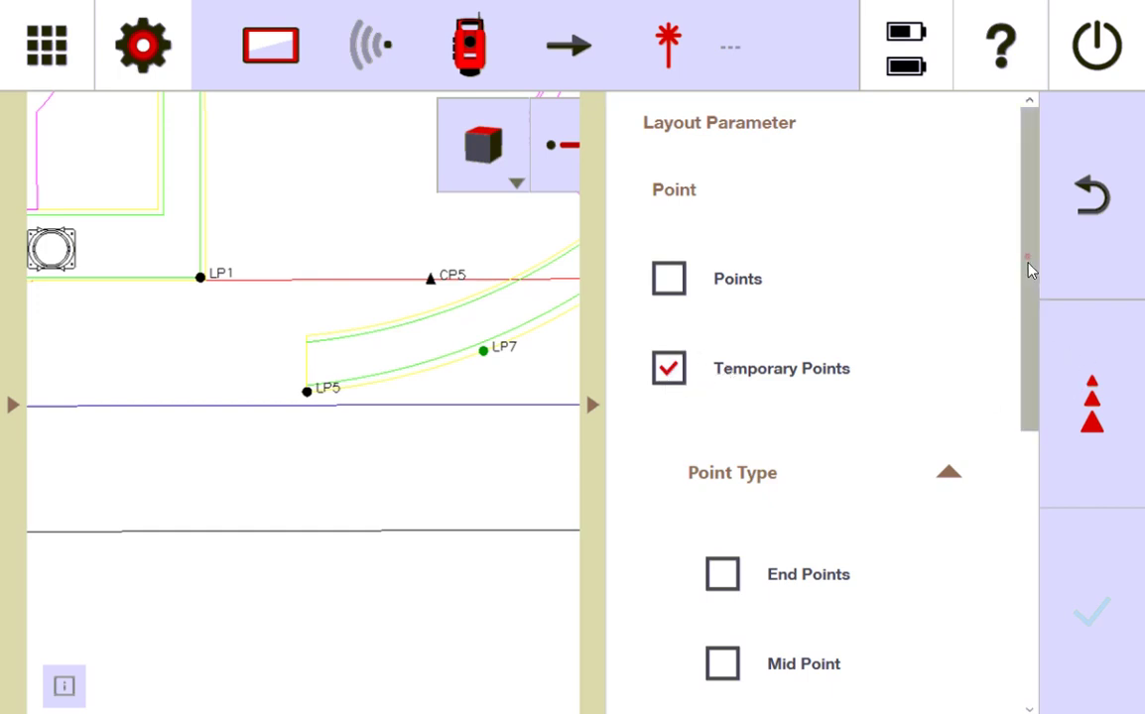
pyautogui.moveTo(1030, 268); pyautogui.dragTo(1007, 461)
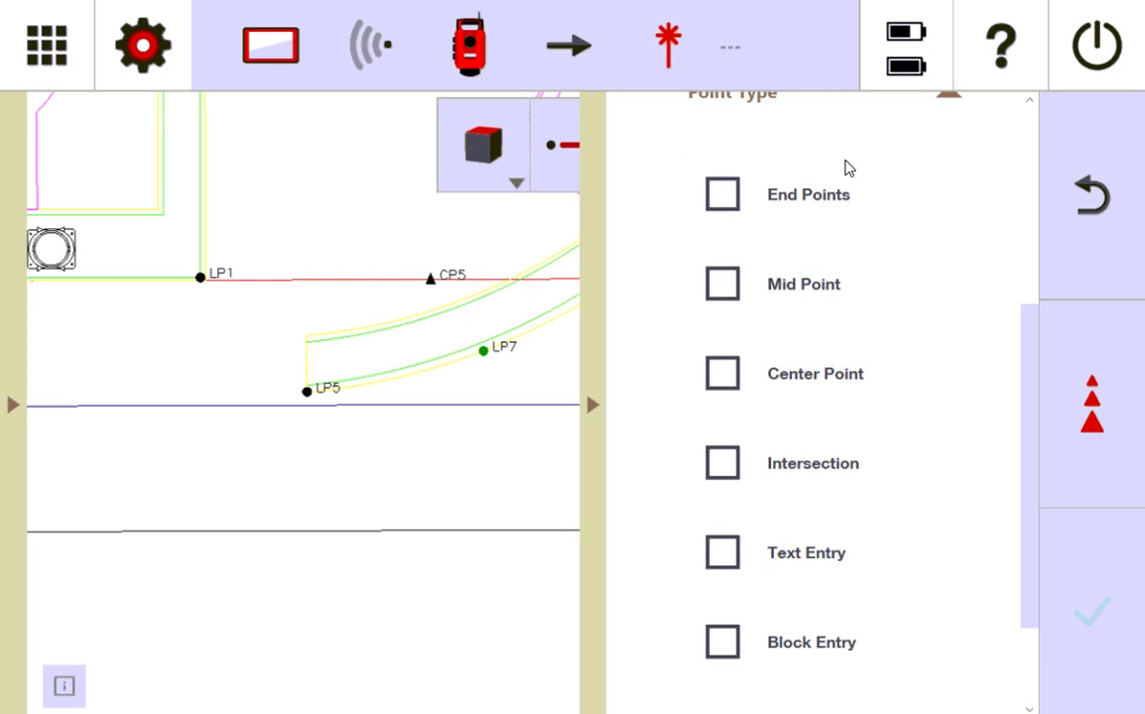
pyautogui.click(723, 196)
pyautogui.click(593, 406)
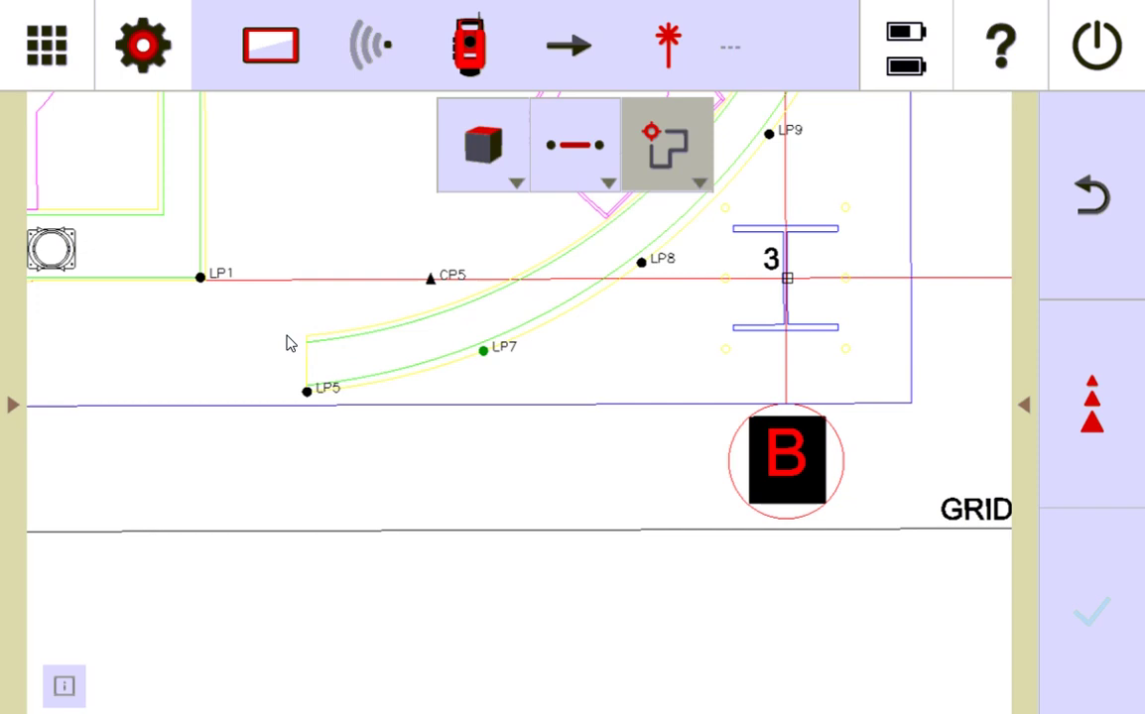
# Step: Measure and stake temporary point LP14 at the curved wall's start point
pyautogui.click(287, 343)
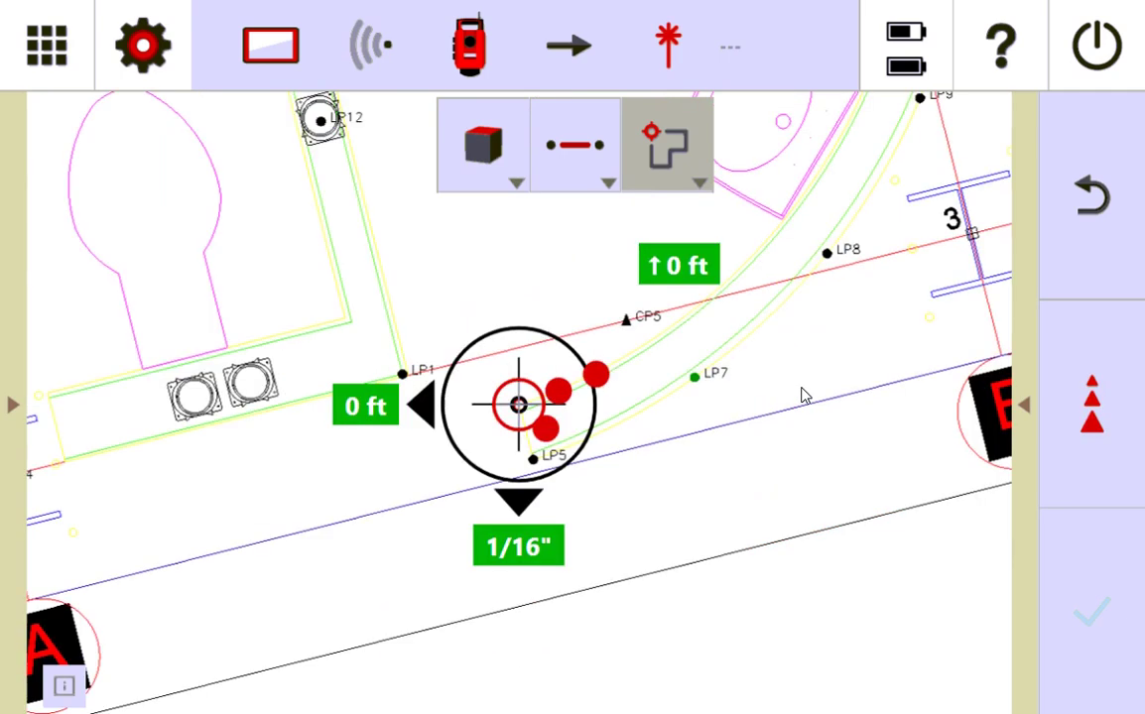
pyautogui.click(1095, 412)
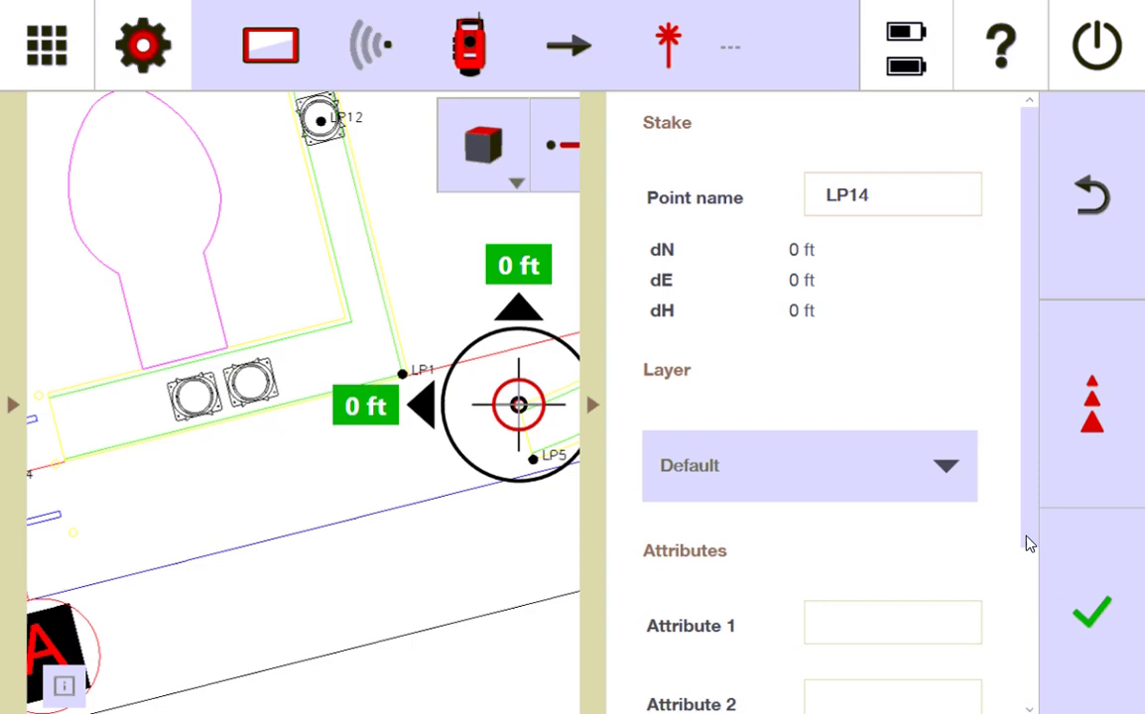
pyautogui.moveTo(1027, 543); pyautogui.dragTo(1029, 701)
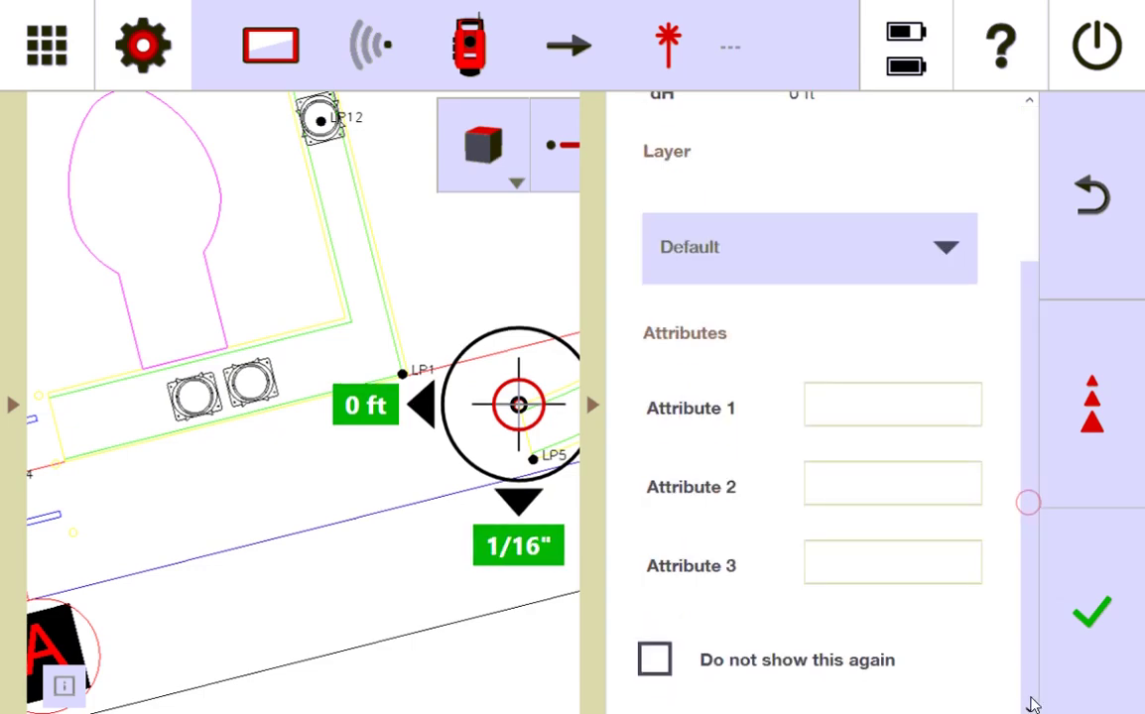
pyautogui.click(1085, 607)
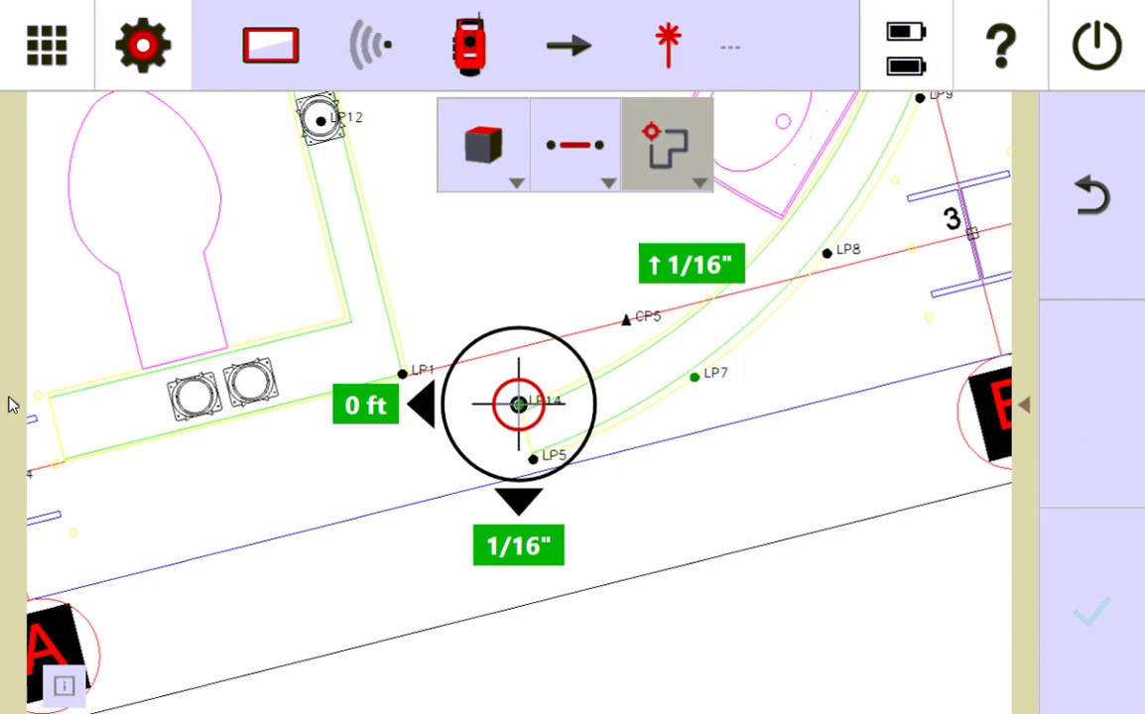
# Step: Scroll the point list to find LP14 at N 1' 6 5/8", E 6' 2 3/16"
pyautogui.click(12, 403)
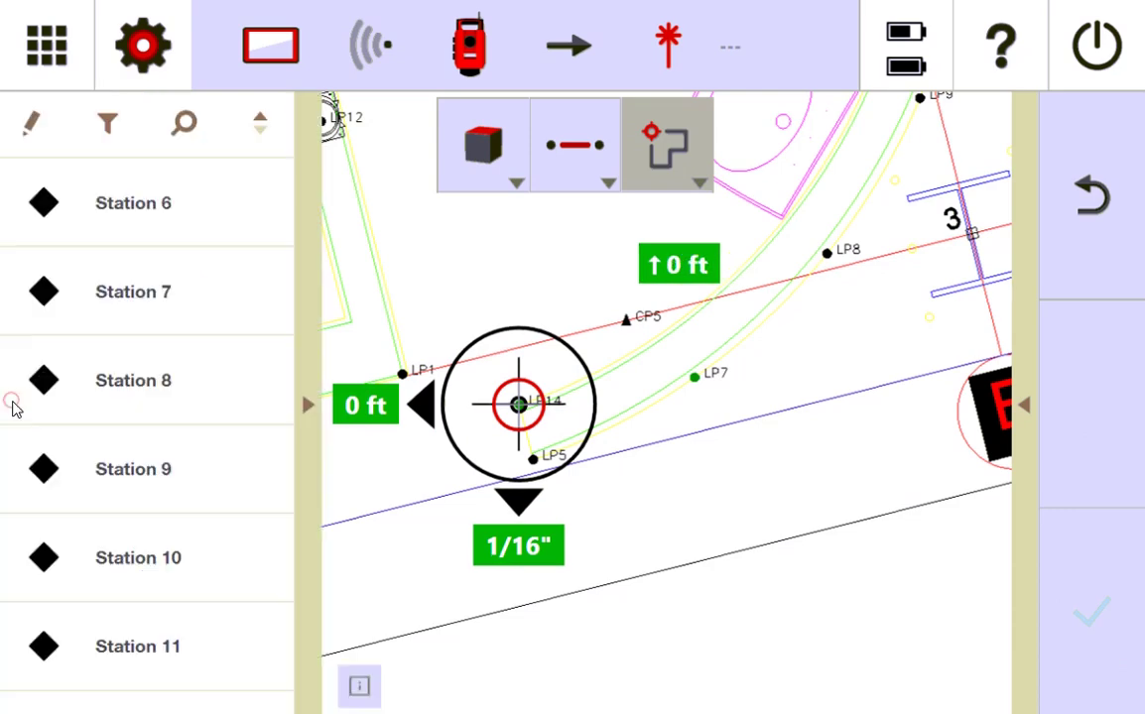
pyautogui.scroll(-1, 166, 431)
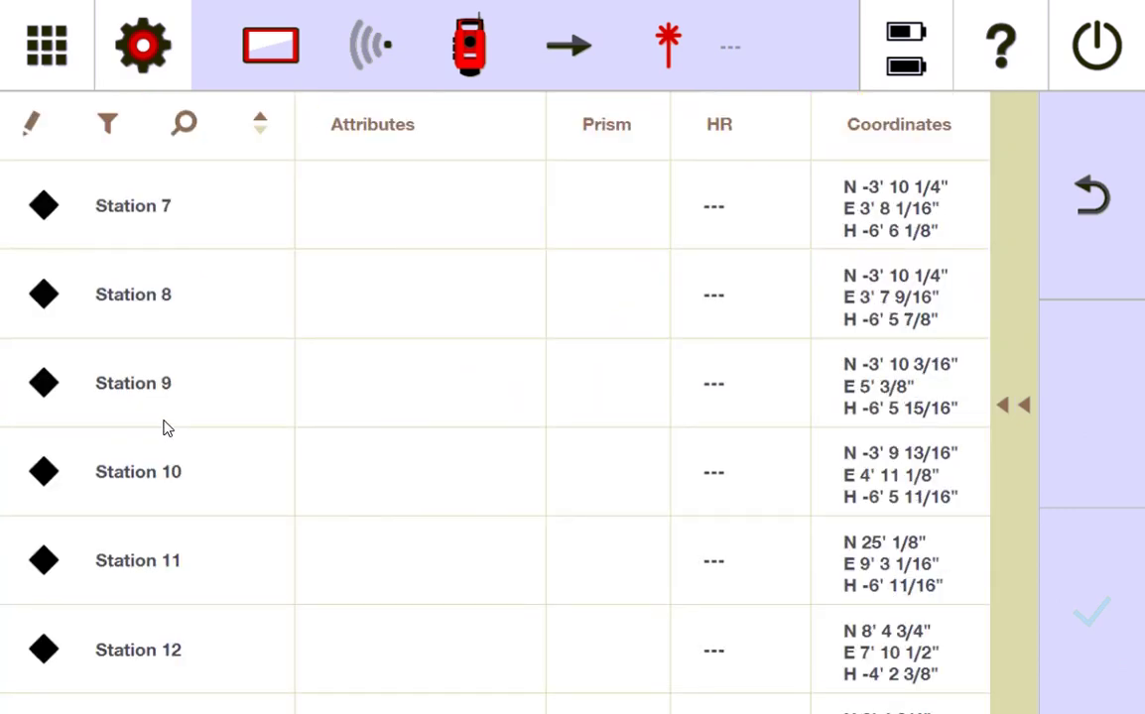
pyautogui.scroll(-1, 167, 429)
pyautogui.scroll(8, 167, 429)
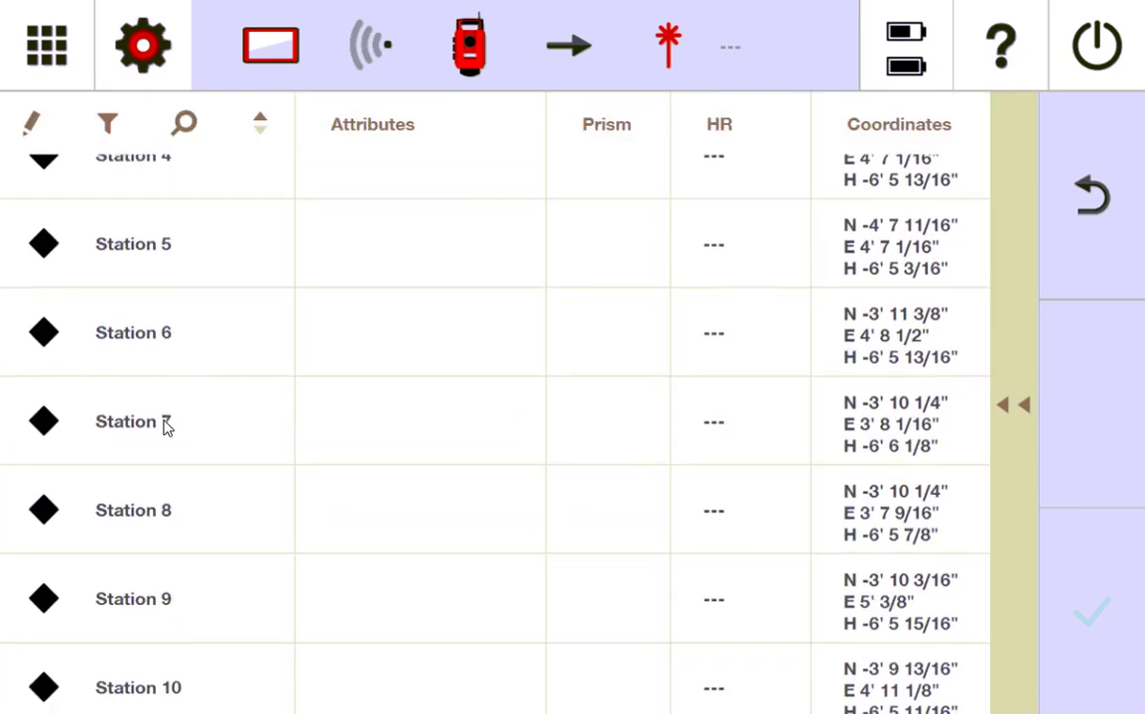
pyautogui.scroll(2, 166, 429)
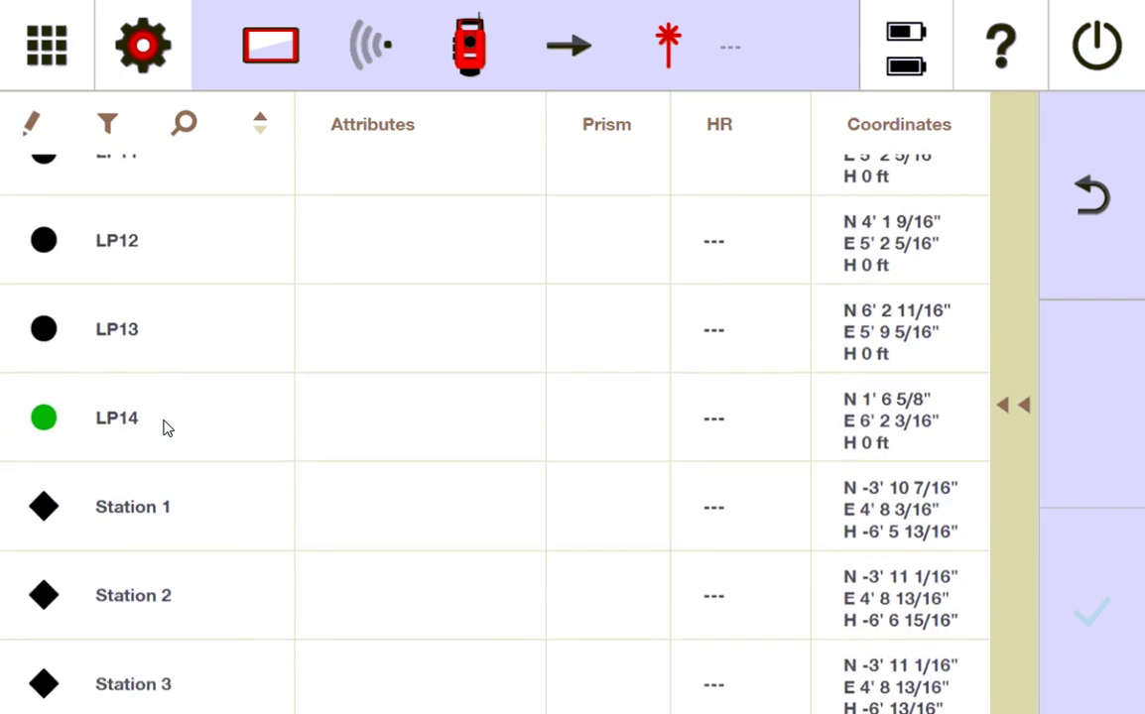
# Step: Switch point snapping from end points to mid points in the layout point settings
pyautogui.click(1004, 407)
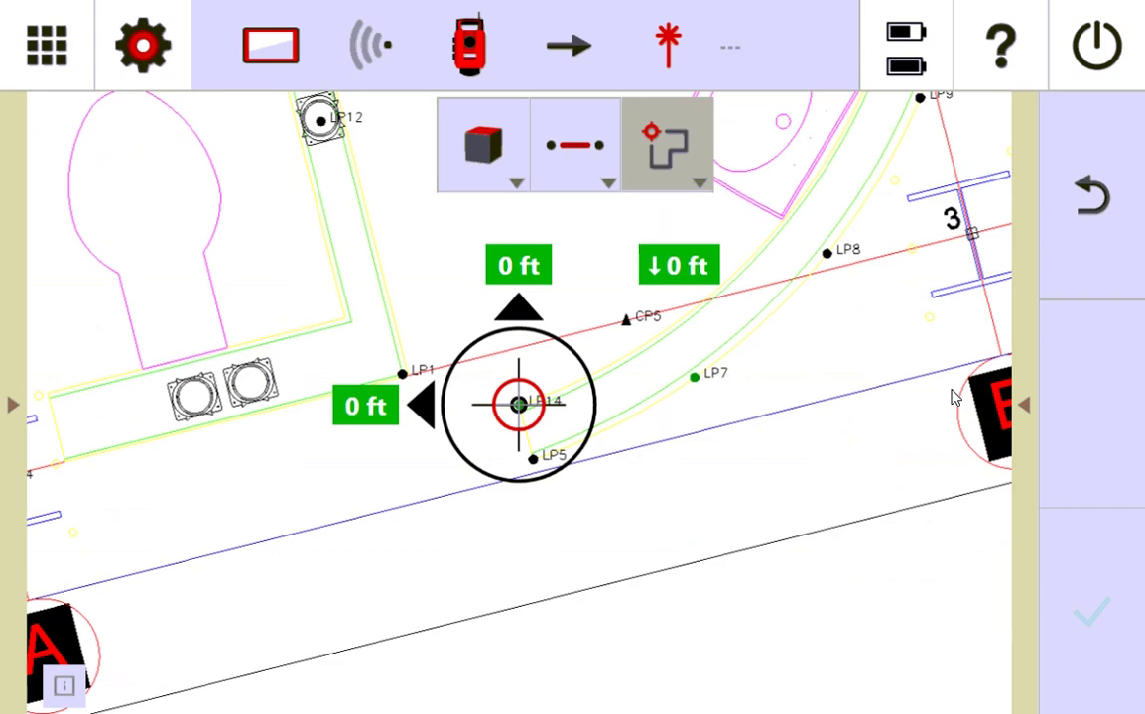
pyautogui.click(1021, 406)
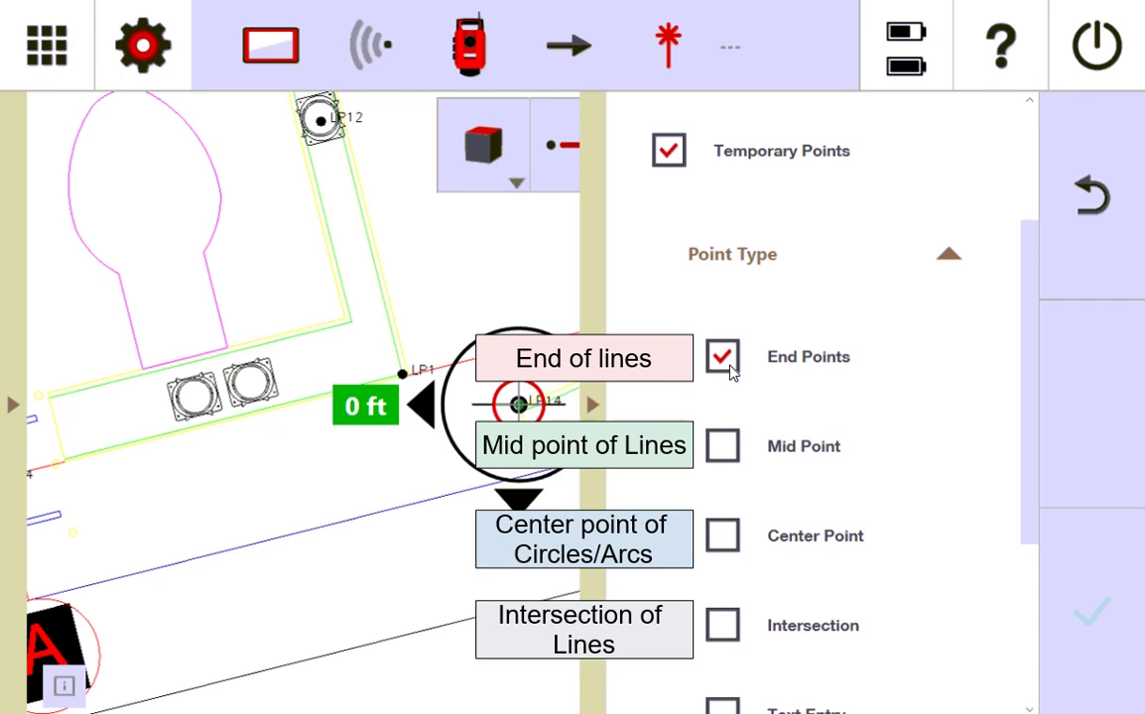
pyautogui.click(839, 464)
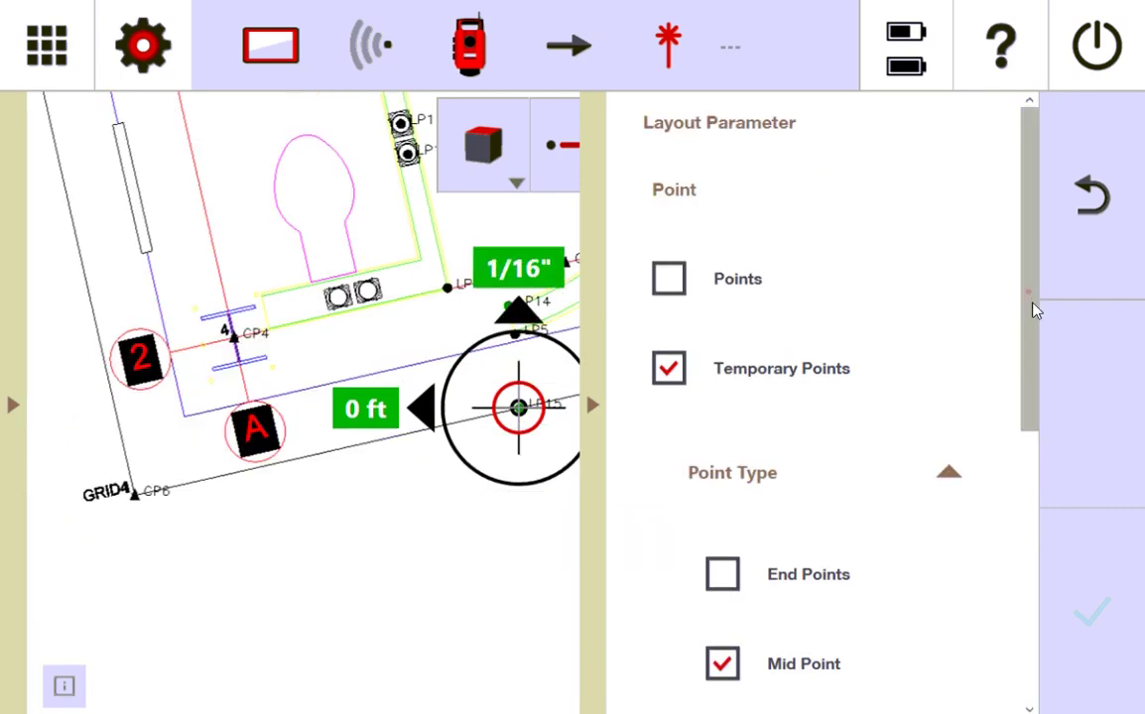
pyautogui.scroll(-1, 1035, 311)
# Step: Re-enable end-point snapping, toggle centre-point snapping on and off, then aim at a snapped point near GRID6
pyautogui.click(722, 361)
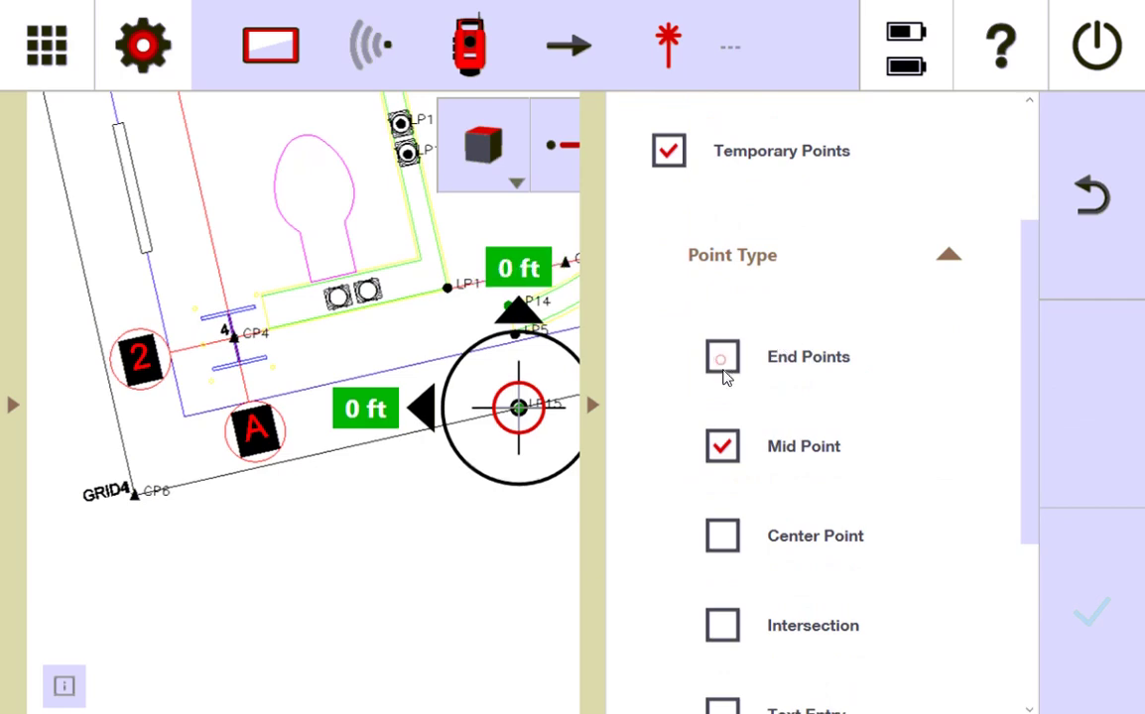
pyautogui.click(735, 551)
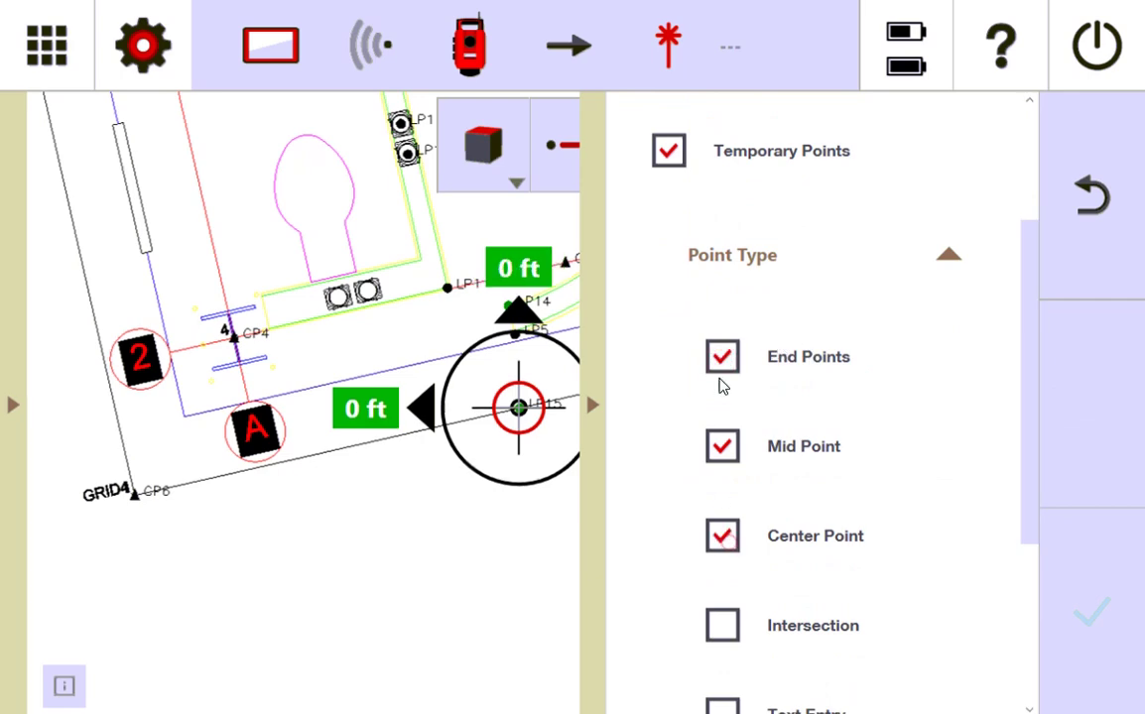
pyautogui.click(736, 551)
pyautogui.click(316, 298)
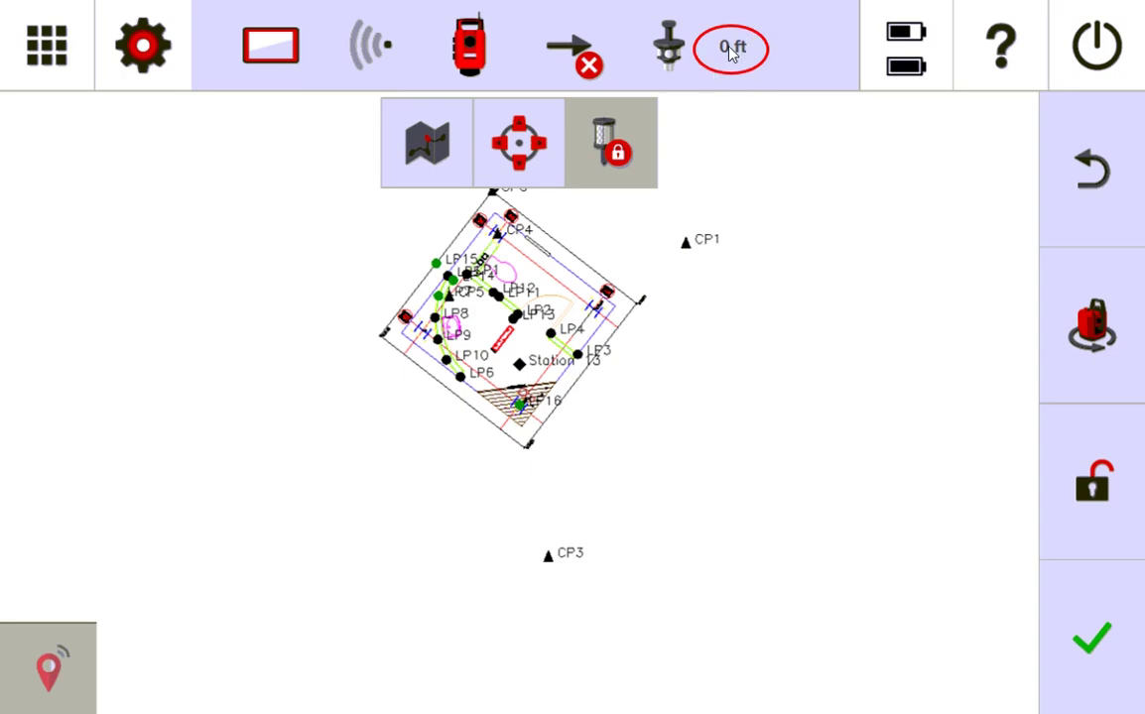
# Step: Check the rod height entry and leave it unchanged at 0 ft
pyautogui.click(731, 53)
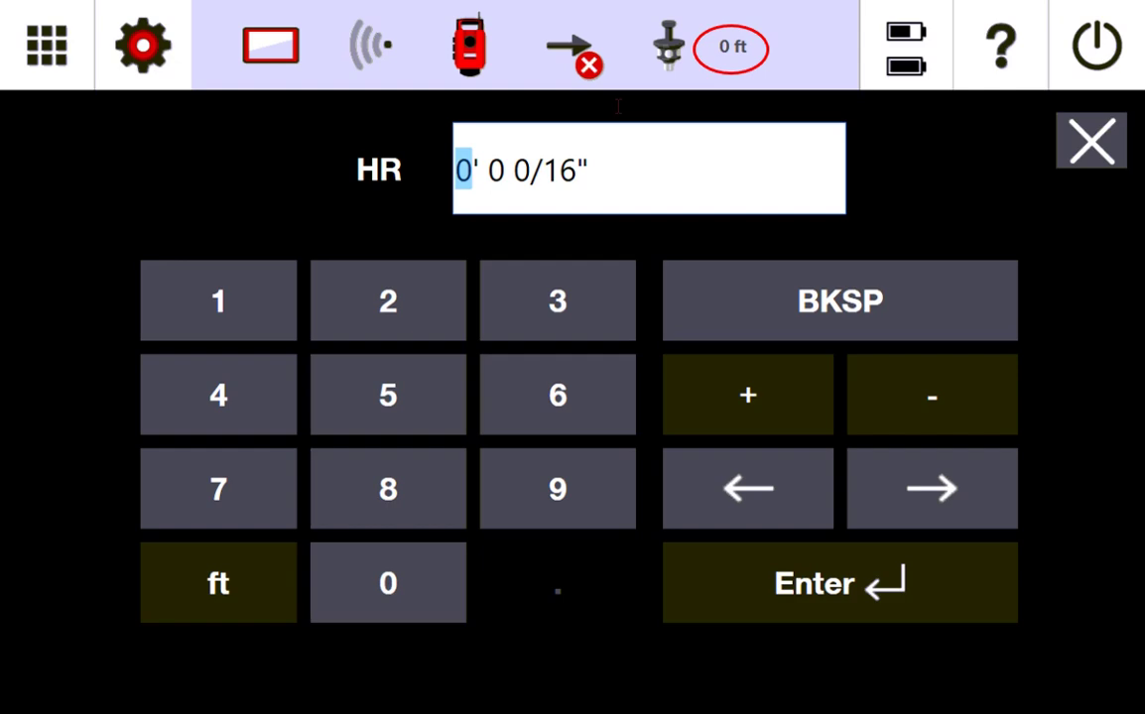
pyautogui.click(665, 57)
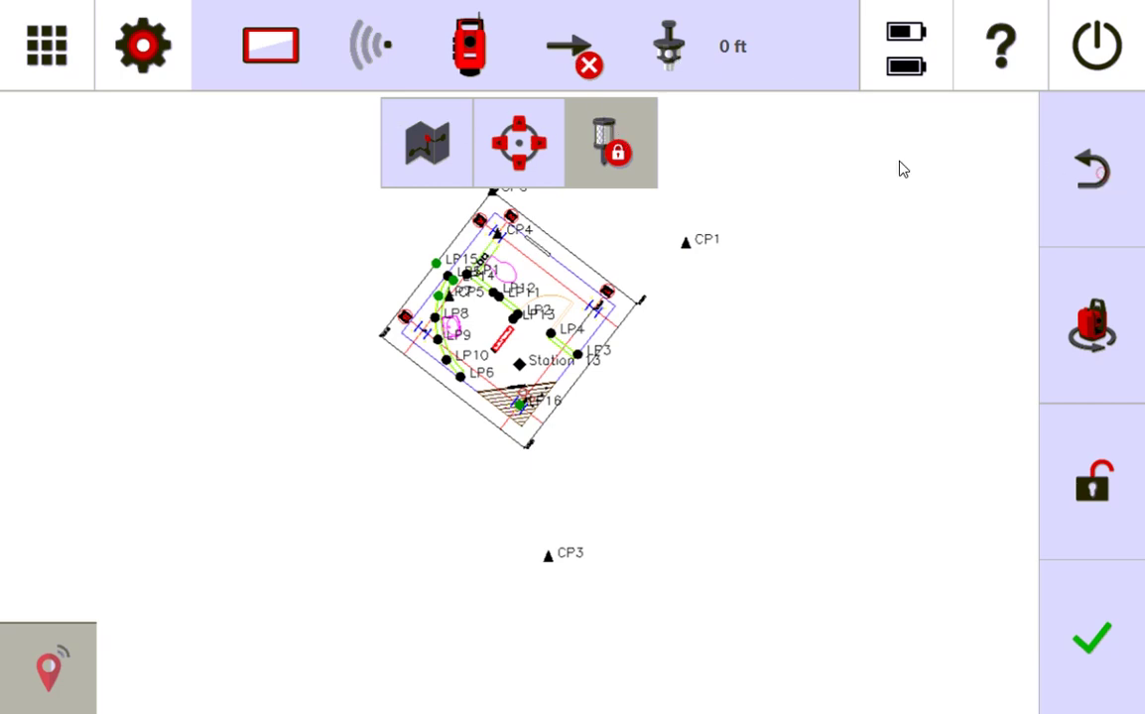
# Step: Back in the layout view, re-include regular design Points in the Layout Parameter settings
pyautogui.click(1093, 171)
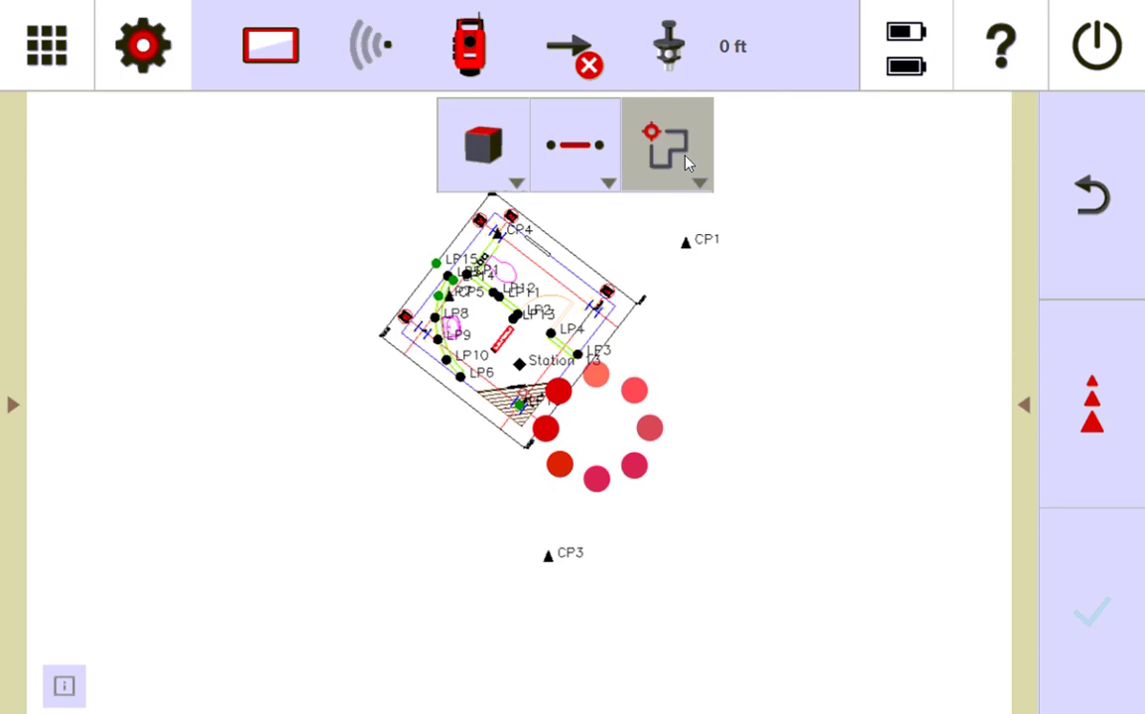
pyautogui.click(1026, 406)
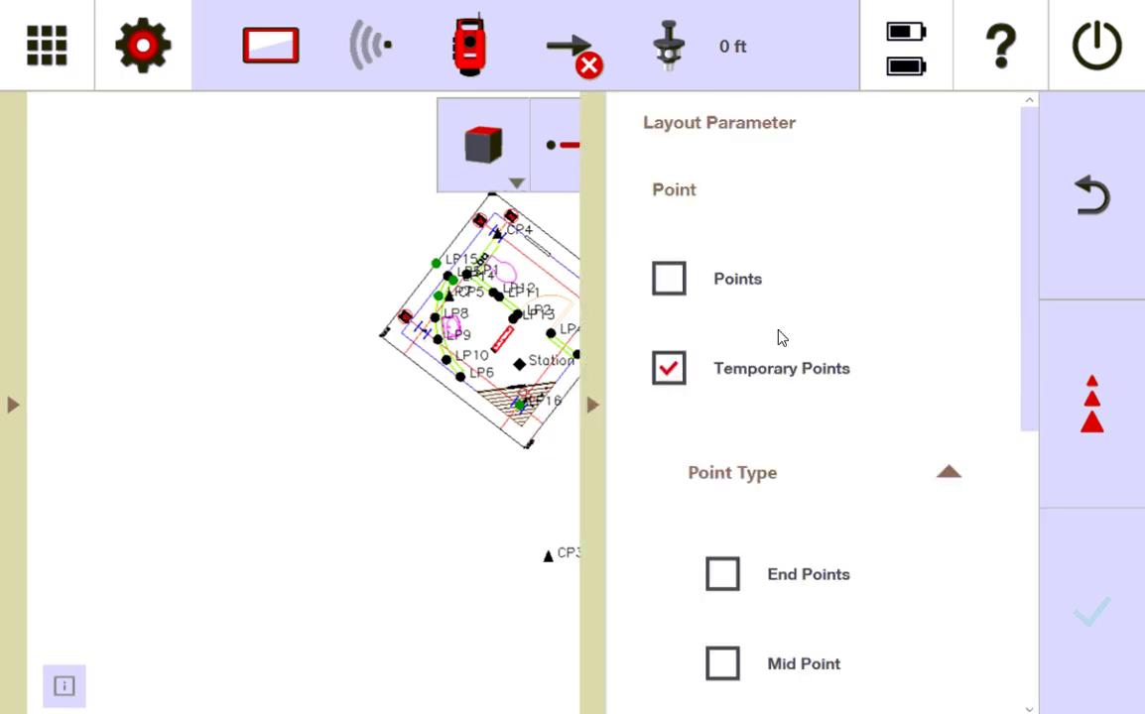
pyautogui.click(670, 281)
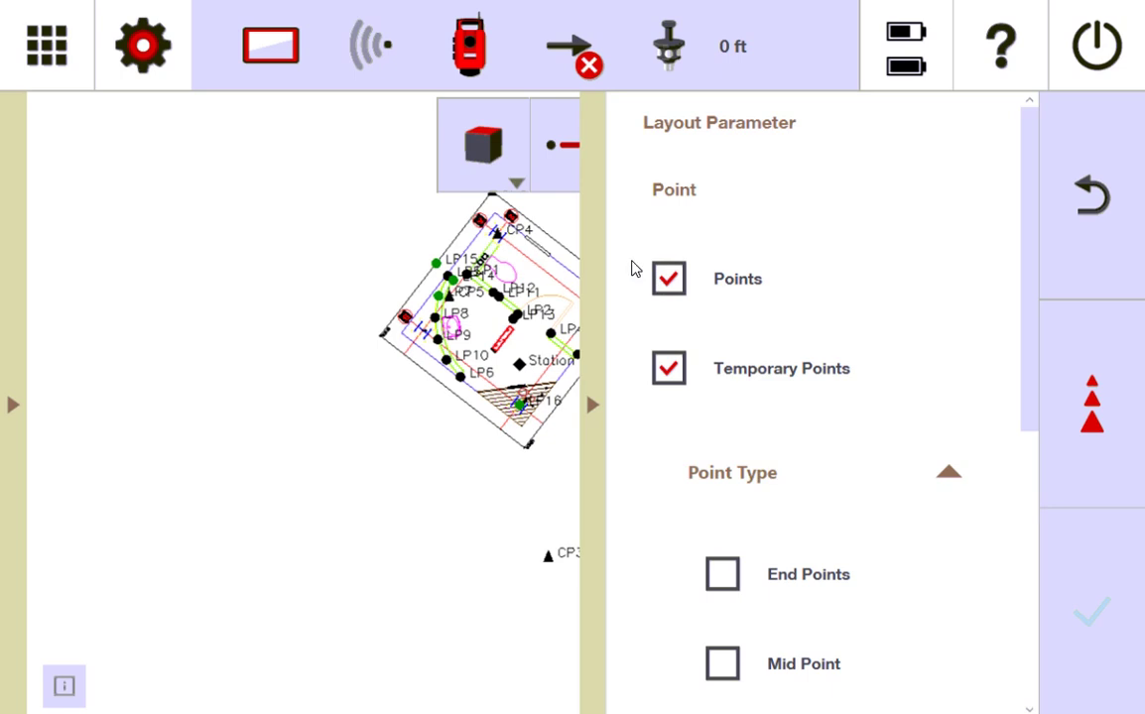